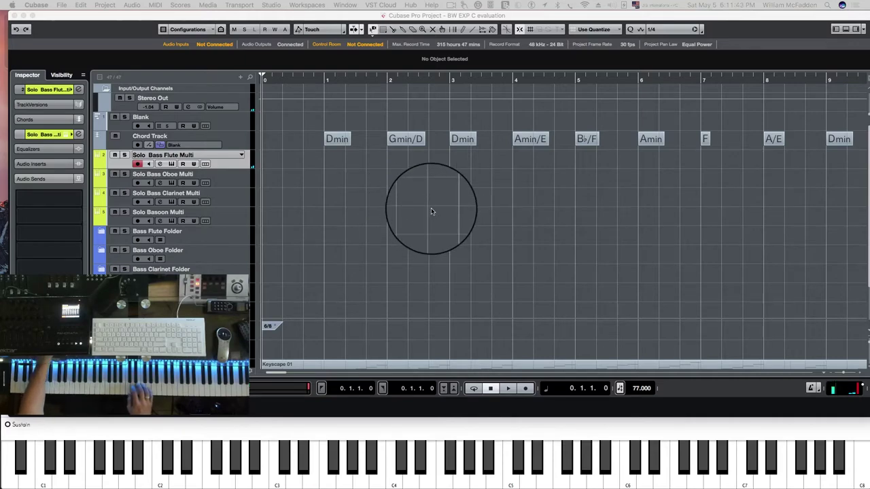
Step: Play the backing through to about bar 23 with Solo Bass Flute Multi as the live instrument, and return to the project start
click(507, 389)
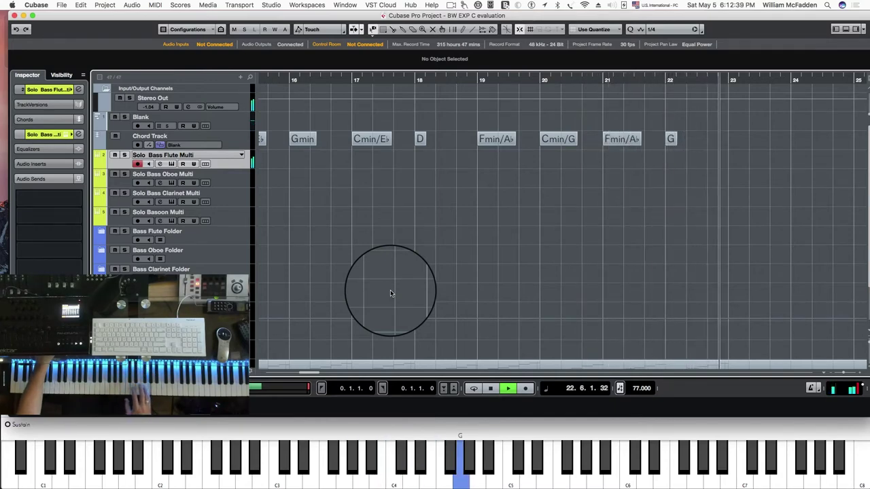
key(space)
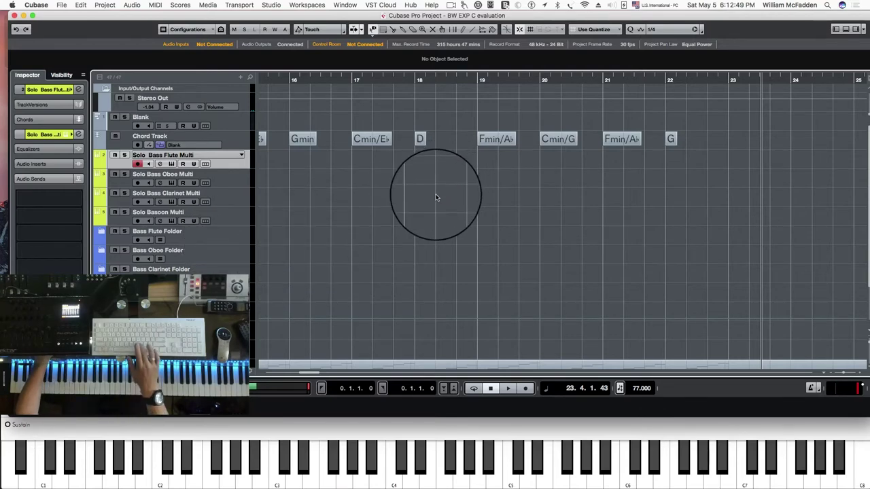
key(Home)
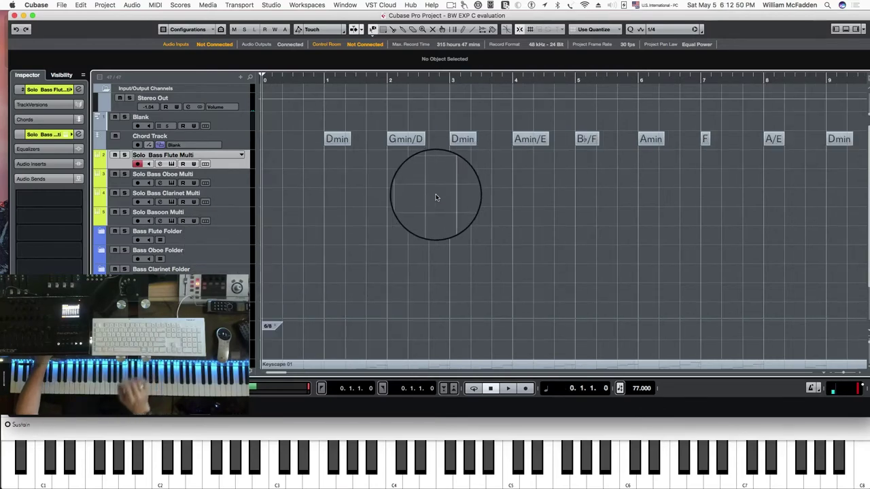
Step: Switch the live instrument to Solo Bass Oboe Multi, play the backing through to about bar 23, and return to the start
click(226, 184)
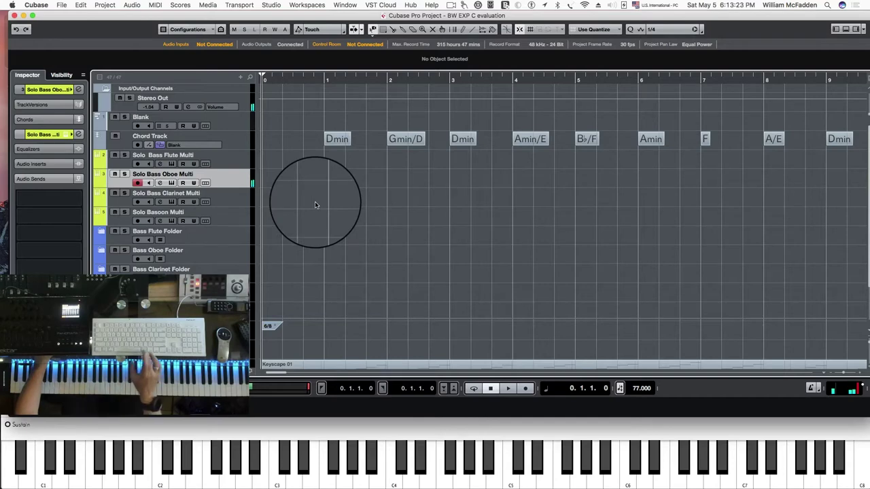
key(space)
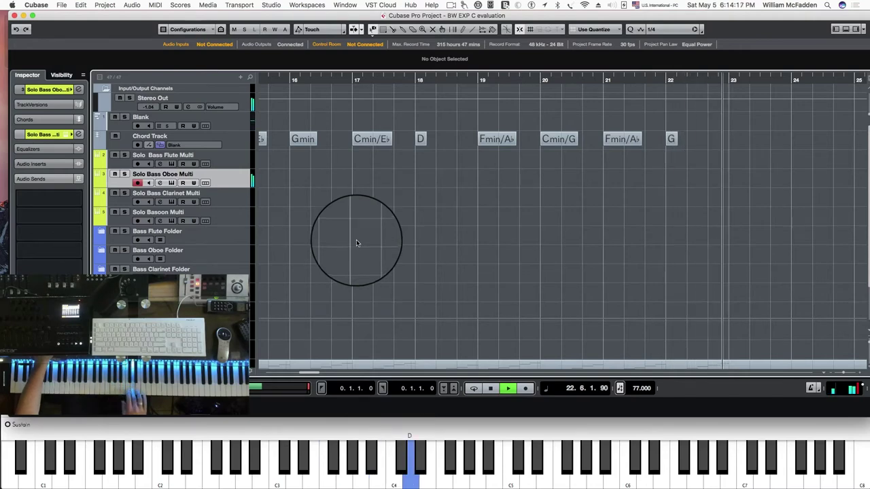
key(Home)
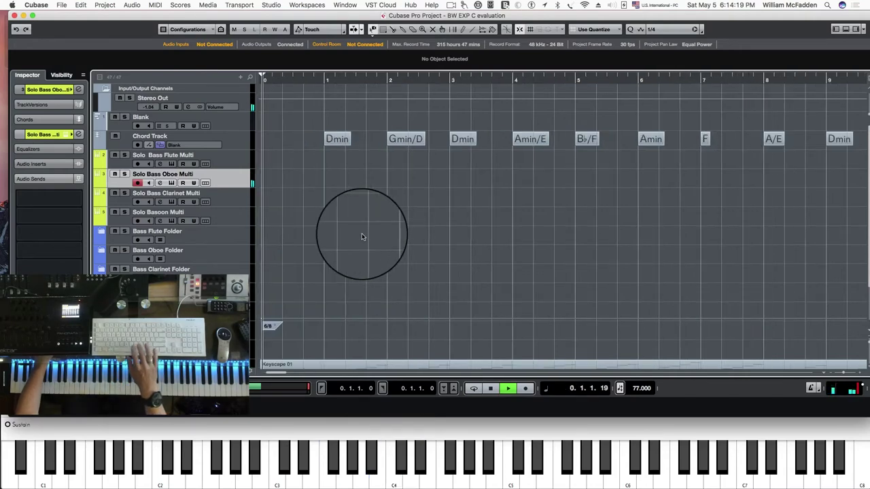
key(space)
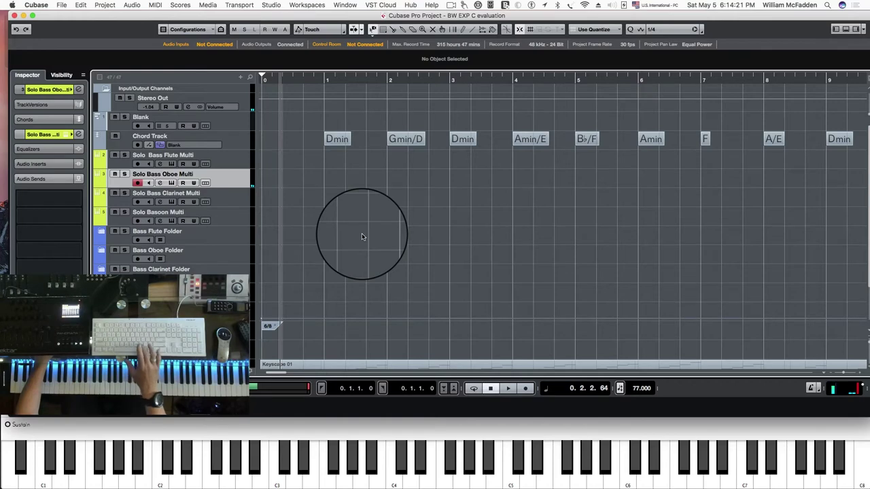
key(Home)
Step: Switch to the Solo Bass Clarinet Multi track, play the backing through to about bar 23, and return to the start
click(228, 204)
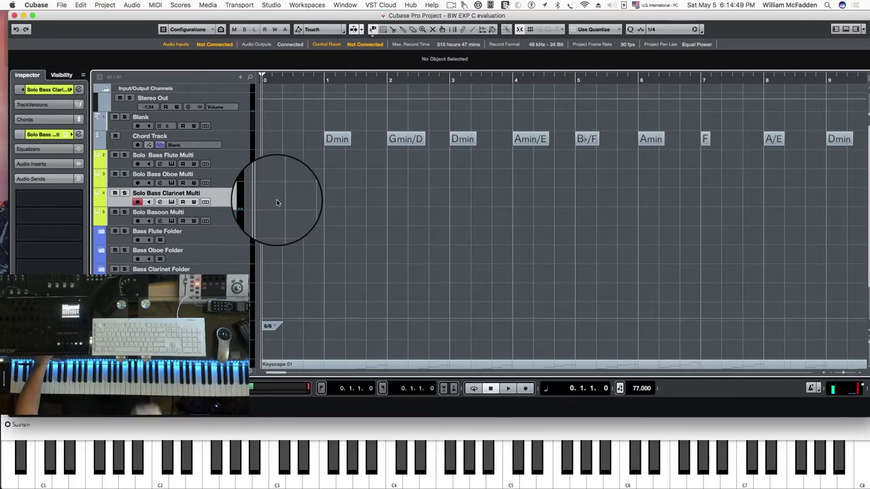
key(space)
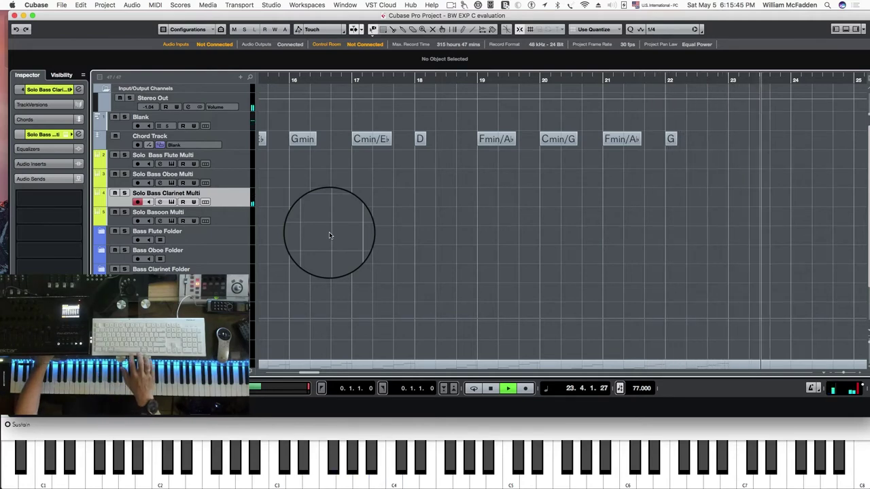
key(space)
key(period)
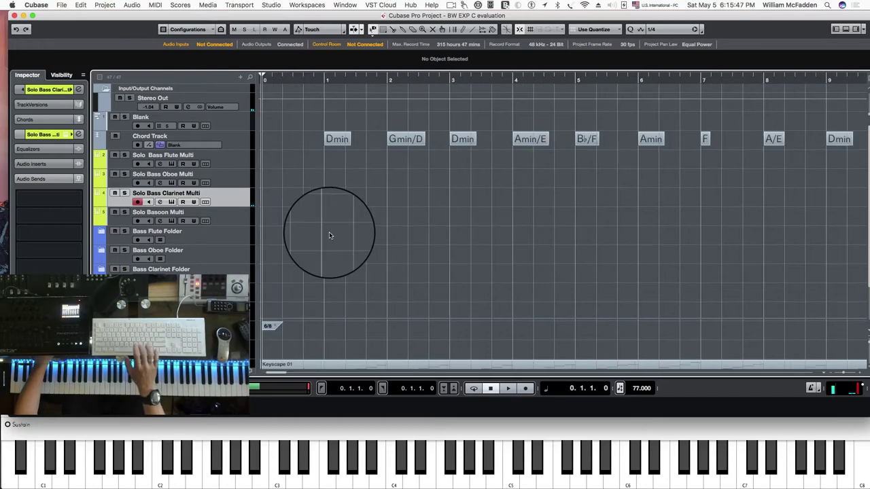
Step: Switch to the Solo Basoon Multi track, play the backing through to about bar 23, and return to the start
click(231, 223)
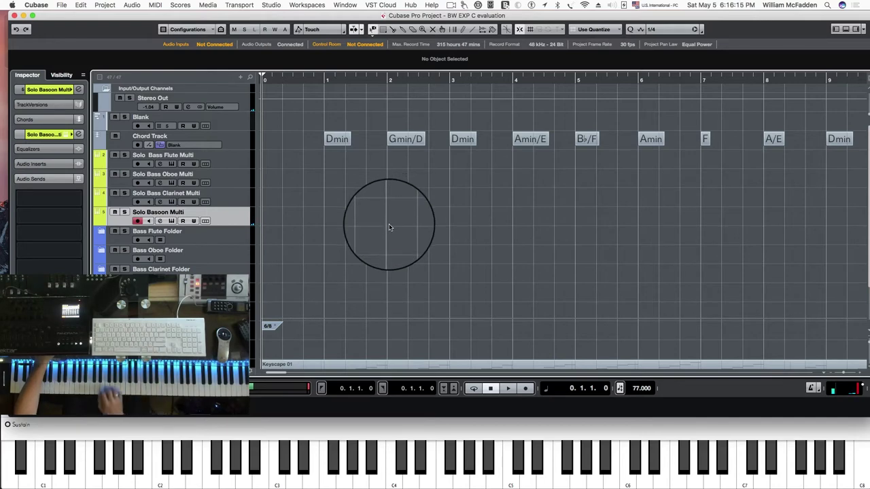
key(space)
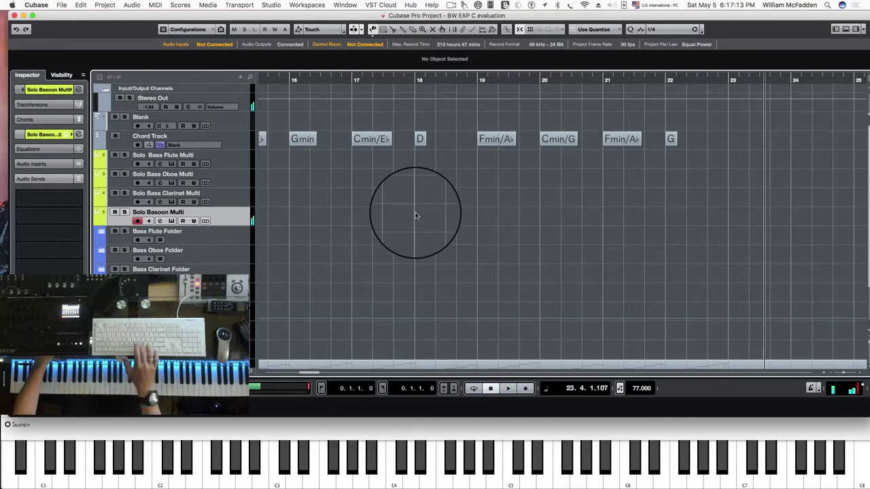
key(period)
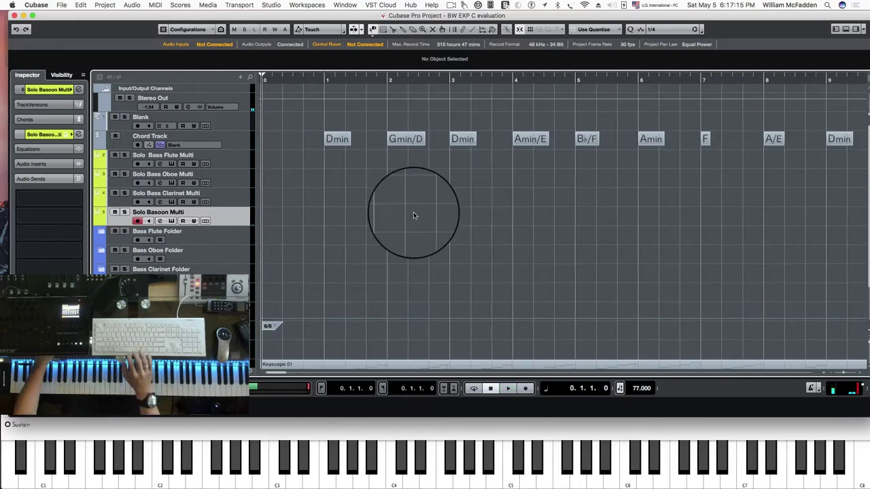
Step: Open the Kontakt instrument of the Solo Bass Flute Multi track and select the Portato Long articulation for auditioning
click(229, 182)
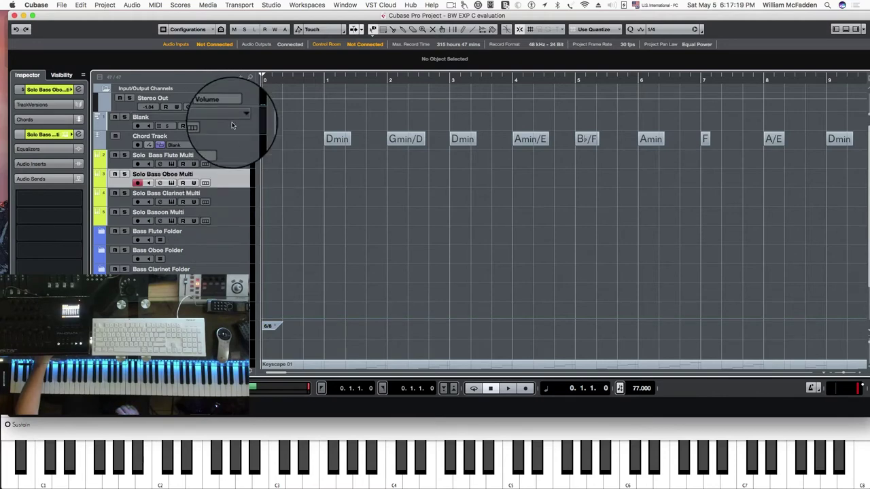
click(226, 163)
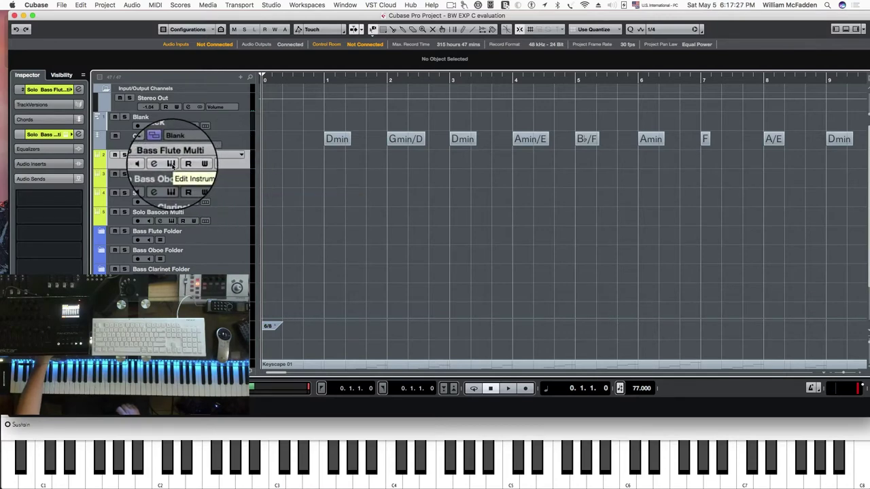
click(171, 164)
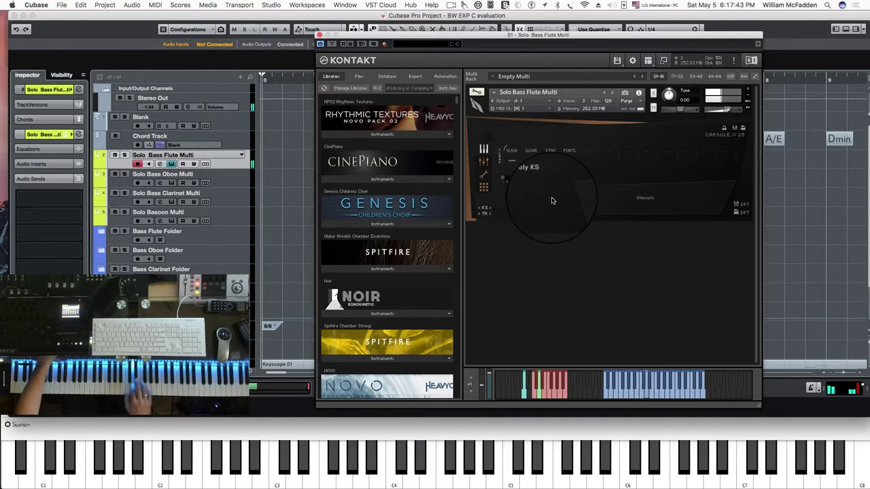
click(570, 164)
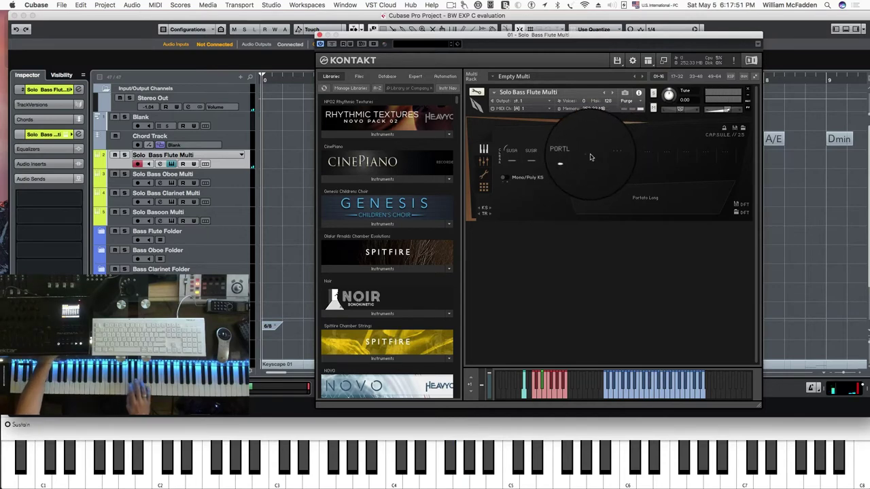
Step: Load Sus cresc. wv, Sus decresc. wv and Portato Short into the bass flute's next three empty articulation slots
mouse_move(590, 157)
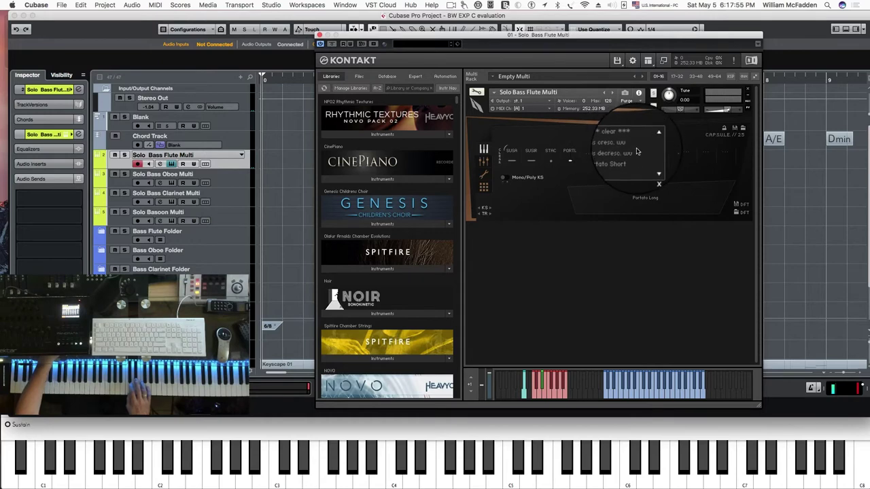
click(616, 145)
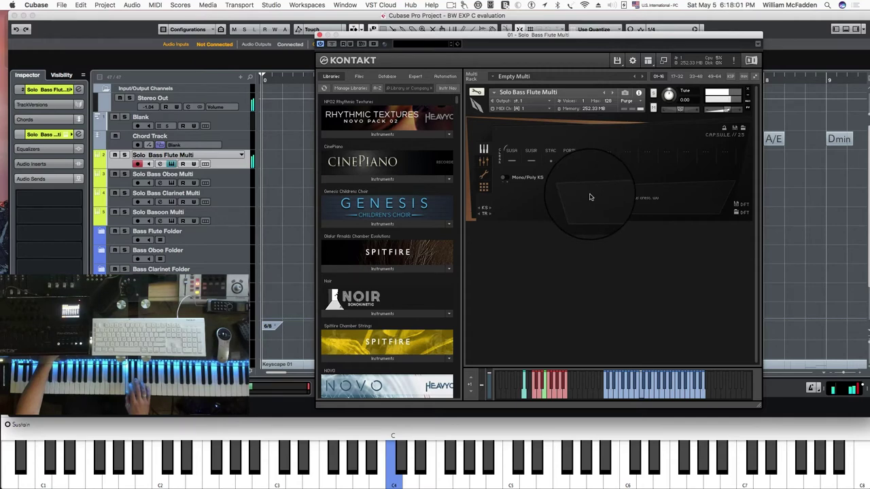
click(608, 155)
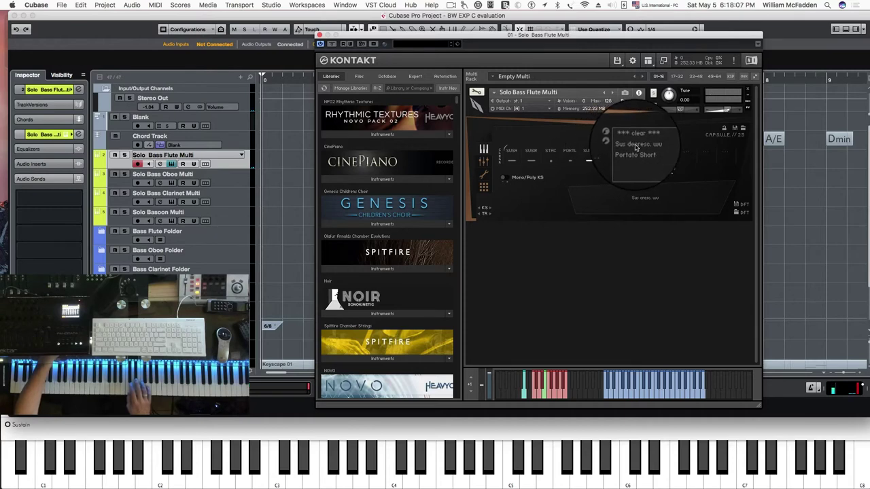
click(637, 145)
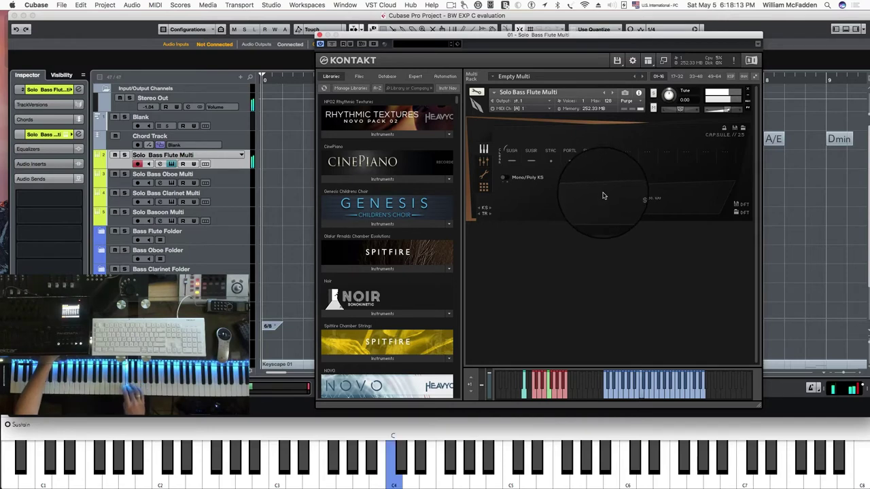
click(627, 153)
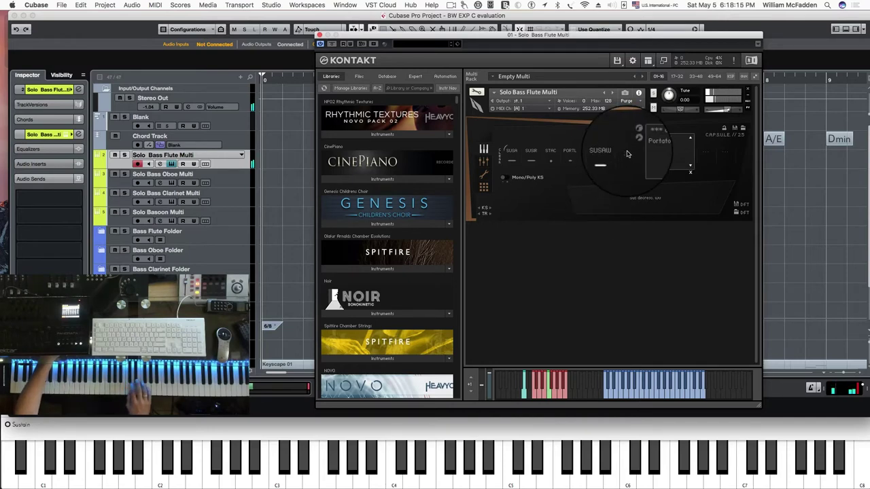
click(660, 141)
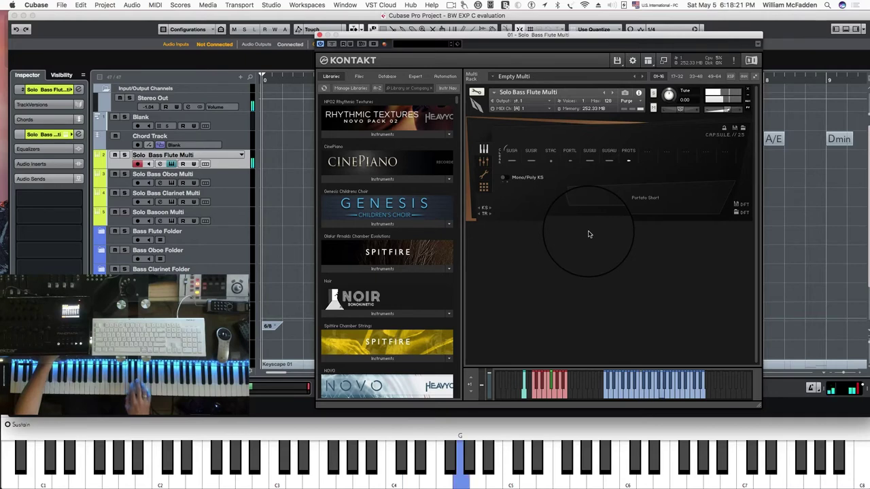
Step: Switch the bass flute's microphone from Close I to Close II, return to the articulation page and close the instrument window
click(483, 161)
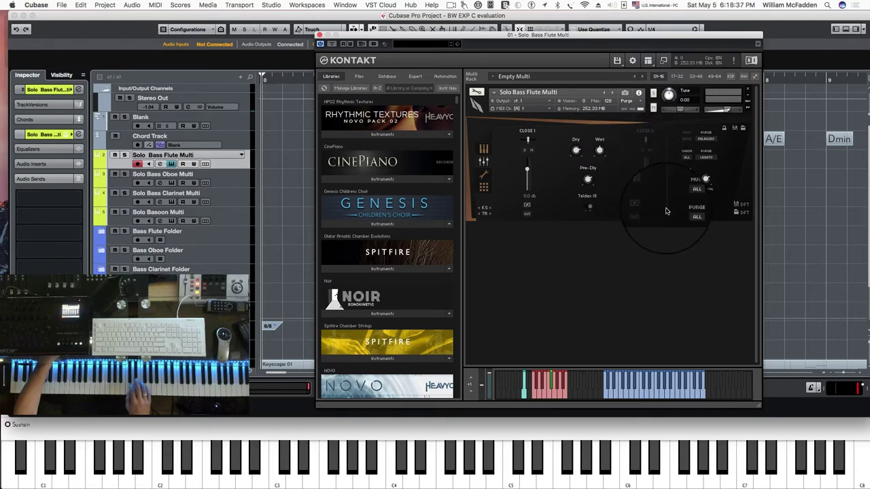
click(646, 131)
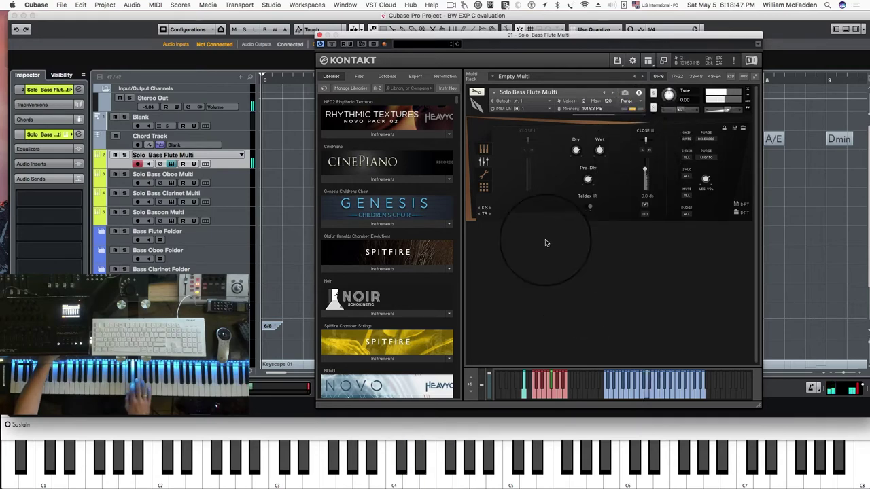
click(484, 161)
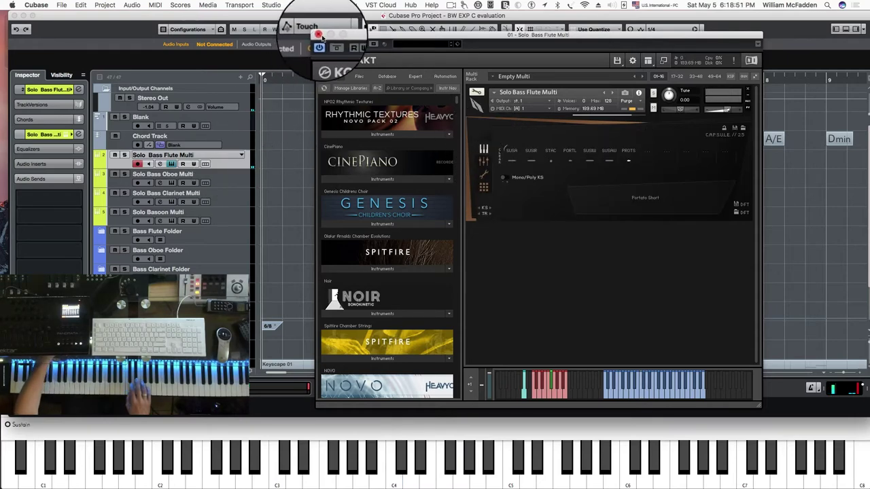
click(320, 35)
Step: Open the Kontakt instrument of the Solo Bass Oboe Multi track and audition its Staccato and Portato Long articulations
click(231, 179)
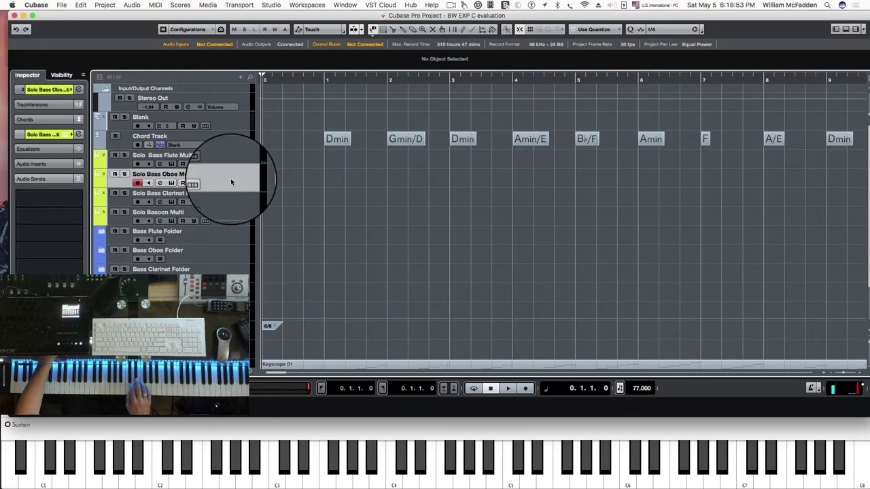
click(172, 183)
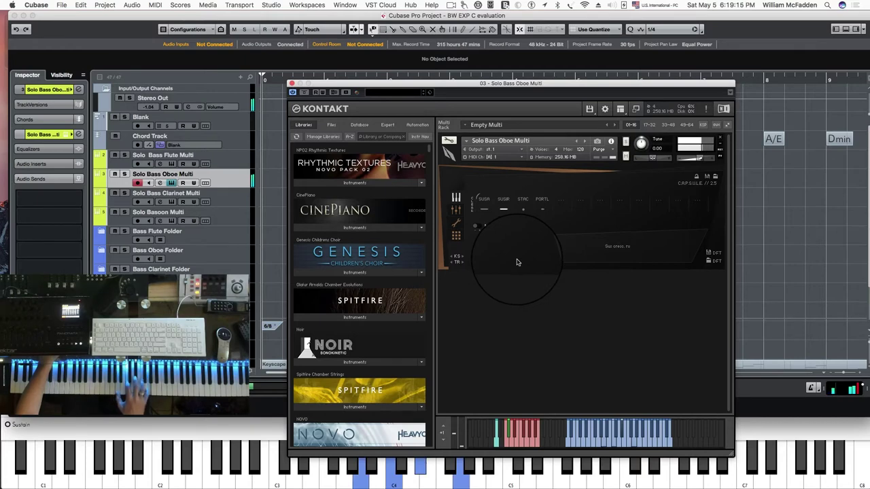
click(523, 210)
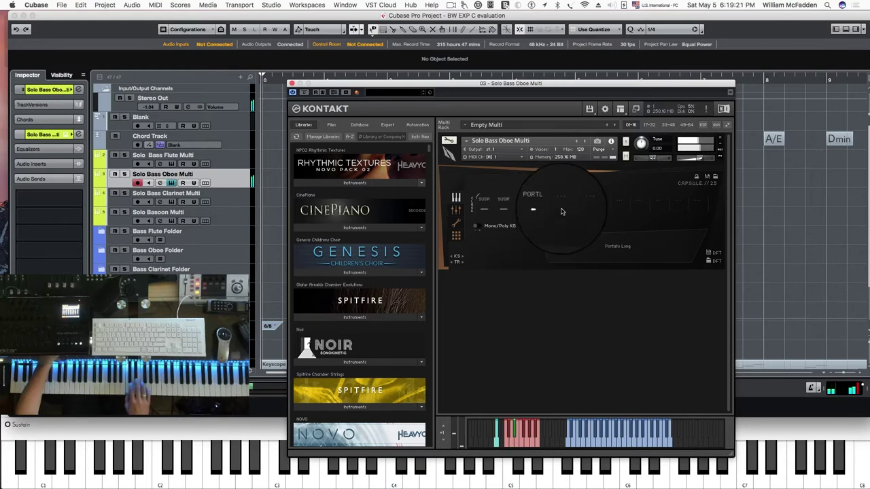
Step: Load Portato Short into the bass oboe's next empty articulation slot, select it for auditioning and close the instrument window
click(561, 204)
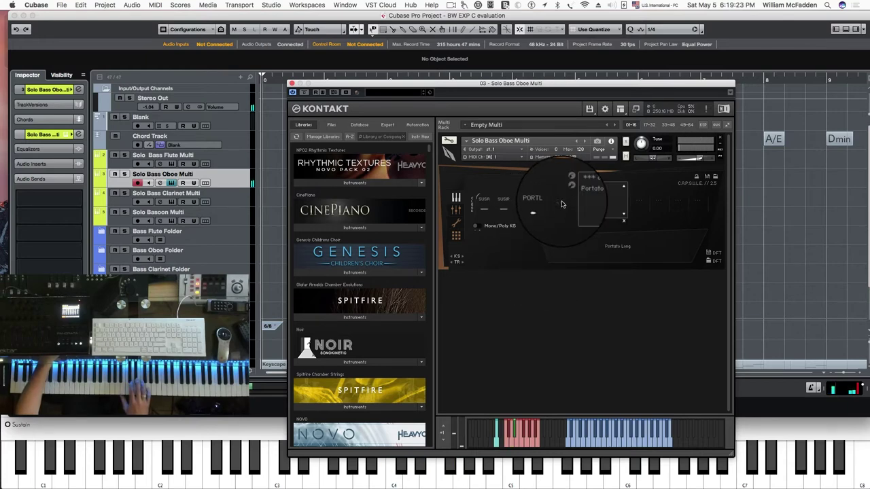
click(564, 206)
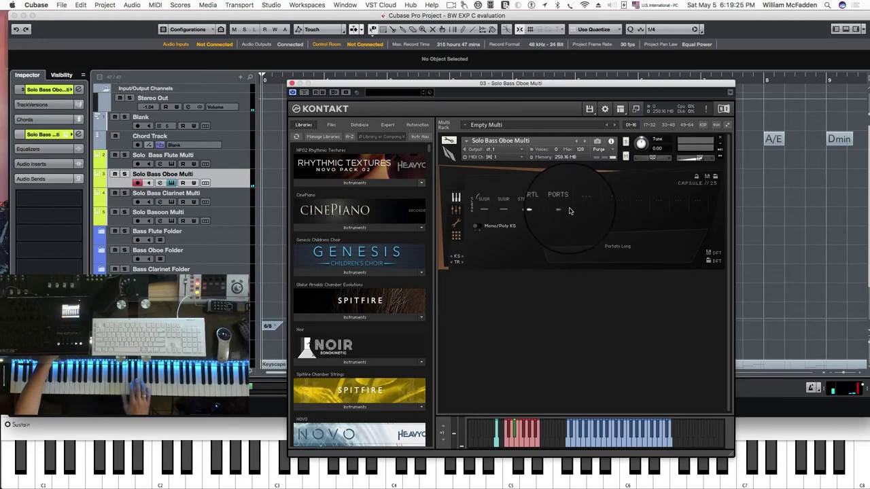
click(562, 211)
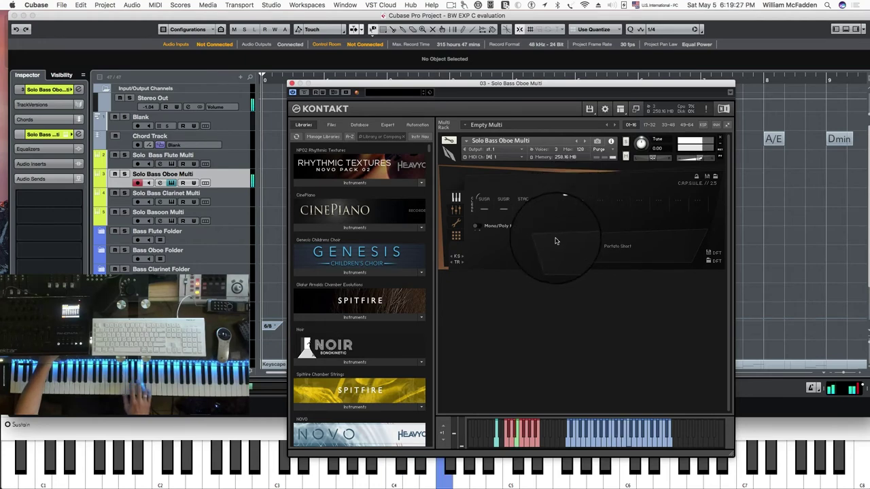
click(292, 83)
Step: Open the Kontakt instrument of the Solo Bass Clarinet Multi track and audition its Staccato and Portato Long articulations
click(229, 199)
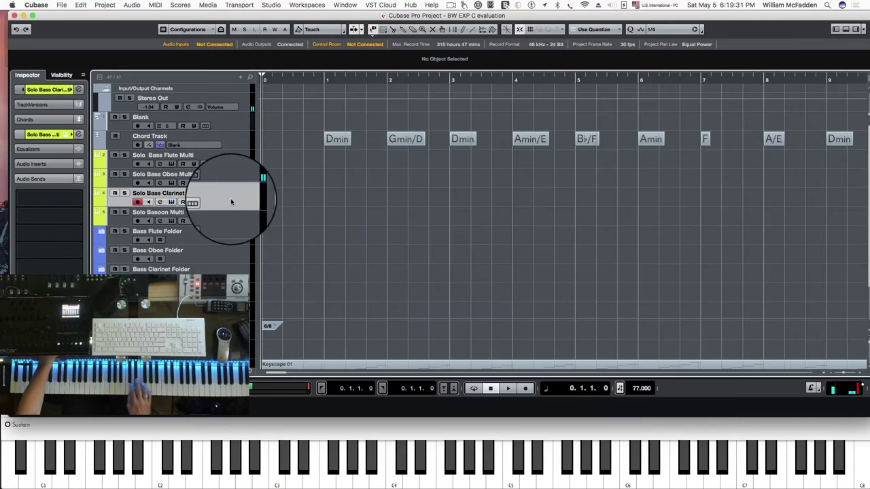
click(171, 203)
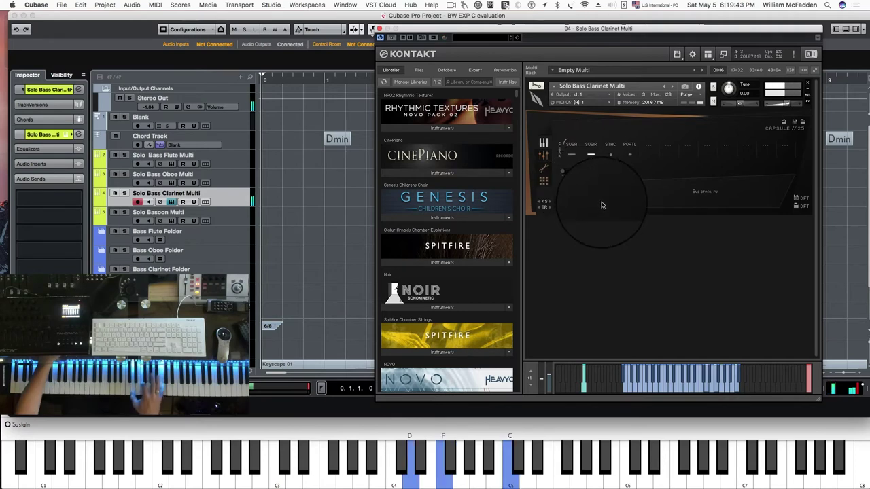
click(610, 155)
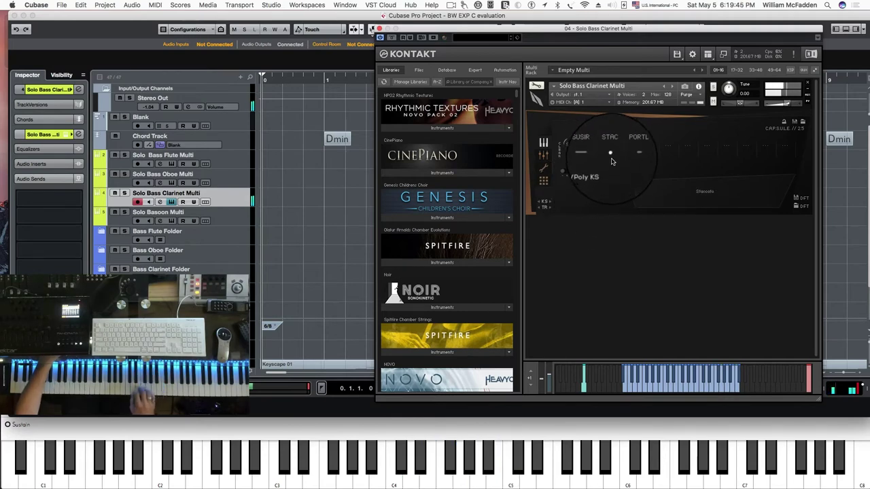
click(630, 155)
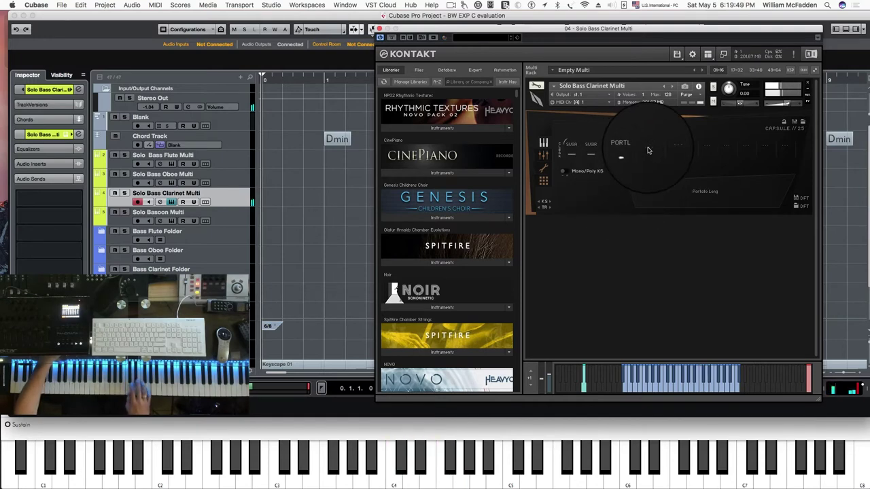
Step: Load Sus cresc. wv, Sus decresc. wv and Portato Short into the bass clarinet's next three empty articulation slots
click(647, 150)
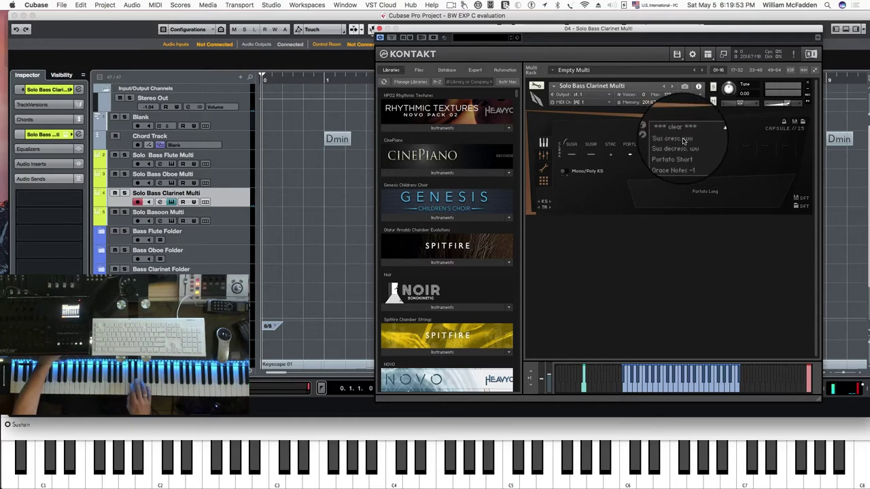
click(684, 140)
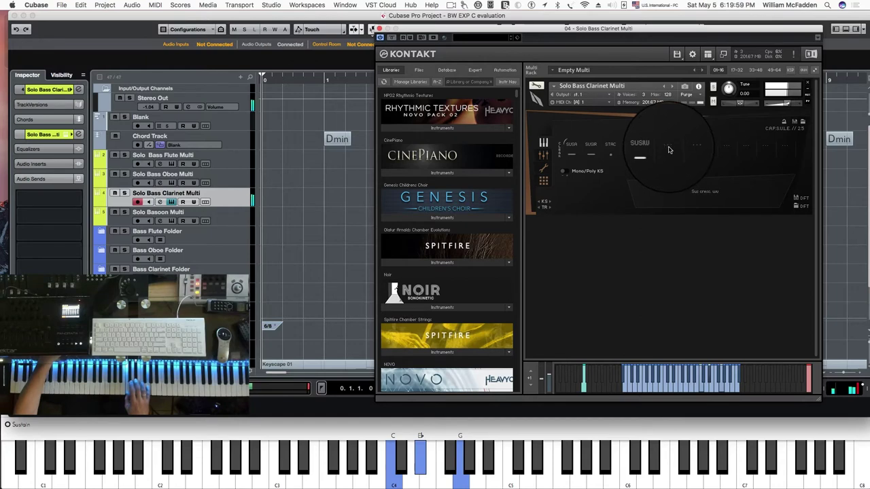
click(668, 150)
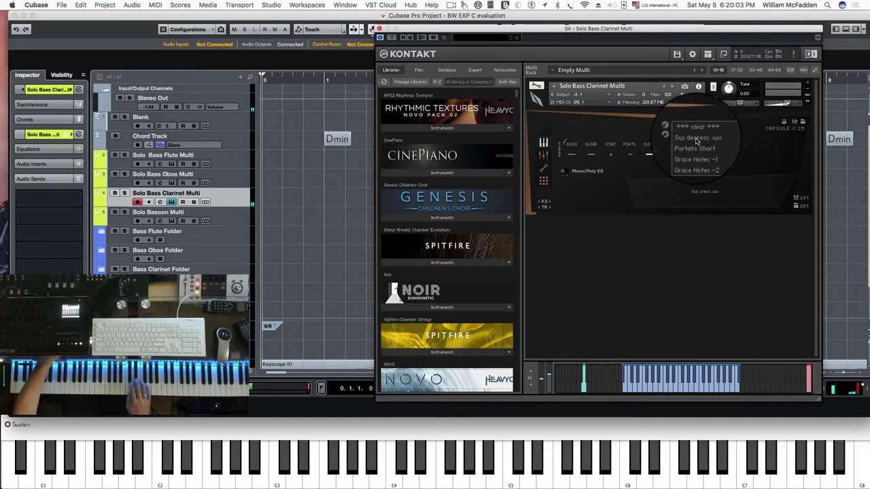
click(669, 154)
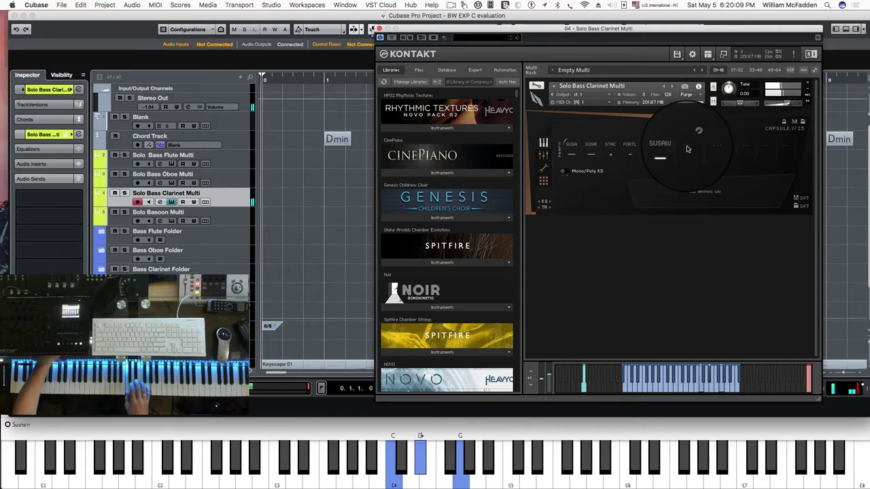
click(706, 145)
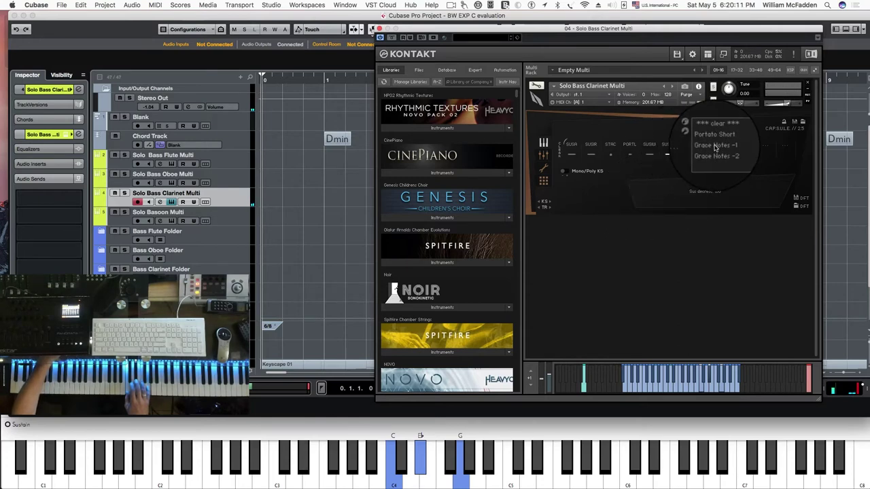
click(712, 134)
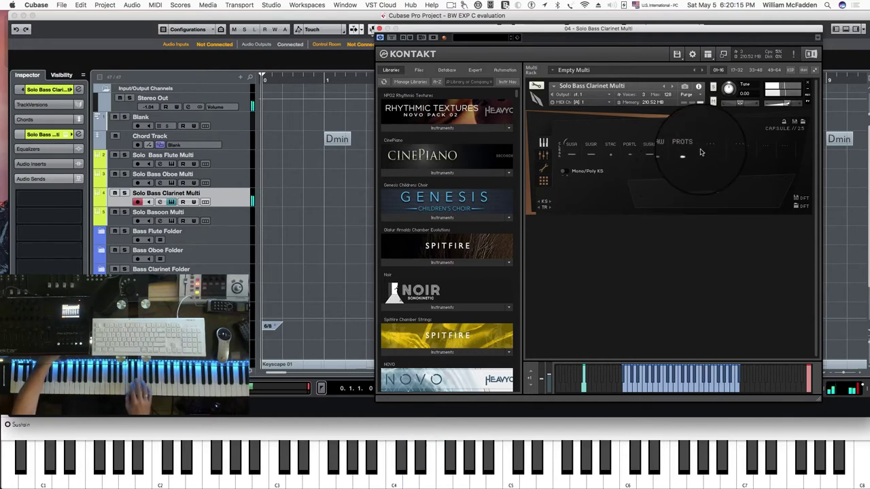
Step: Load Grace Notes -1 and Grace Notes -2 into the bass clarinet's next two empty slots and close the instrument window
click(720, 144)
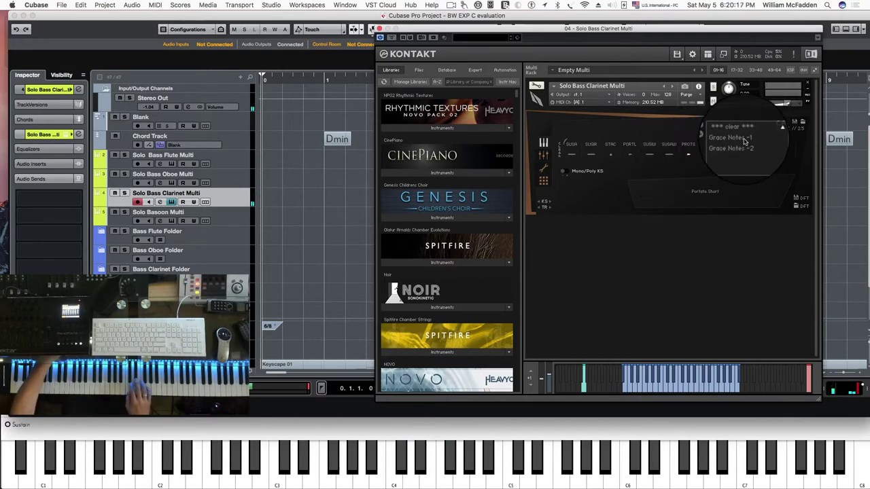
click(735, 153)
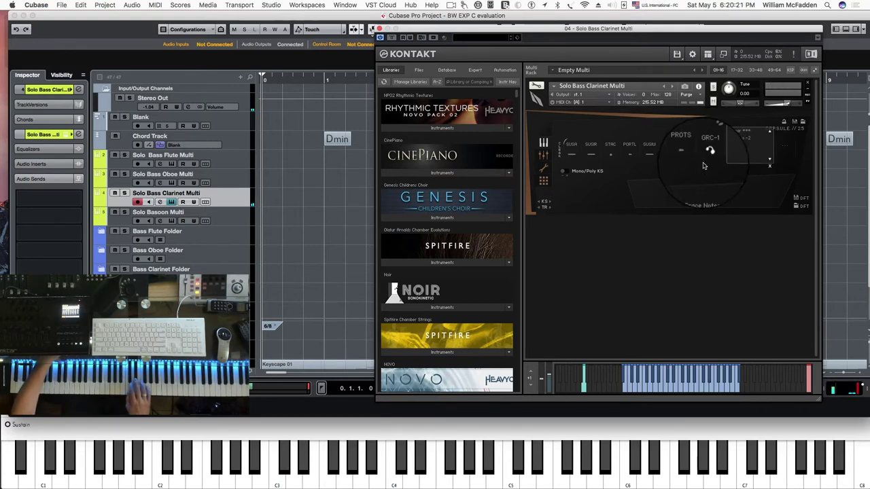
click(736, 144)
click(770, 167)
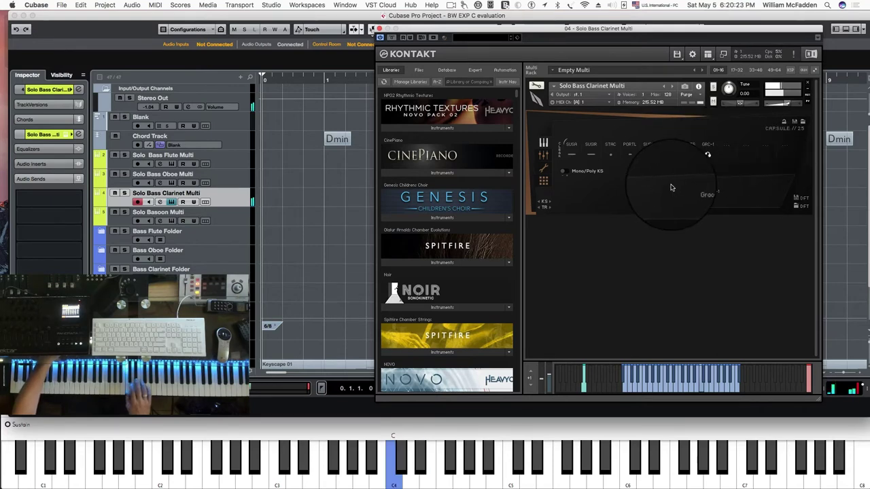
click(724, 149)
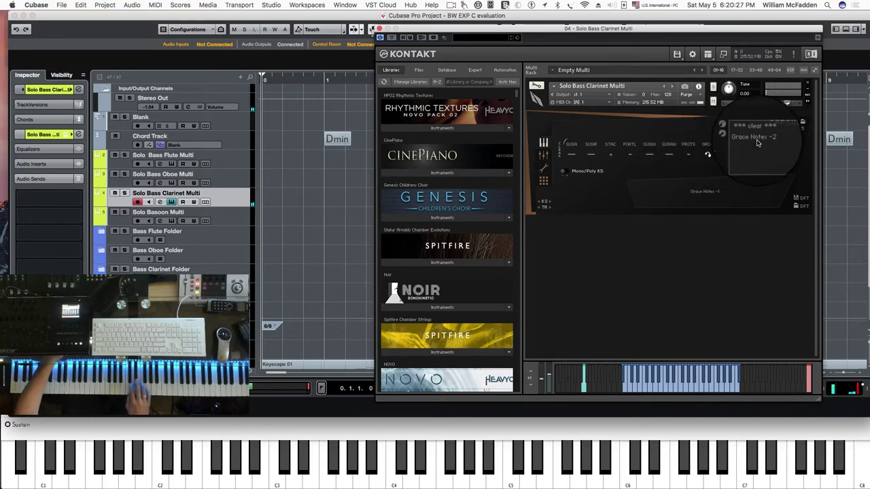
click(758, 140)
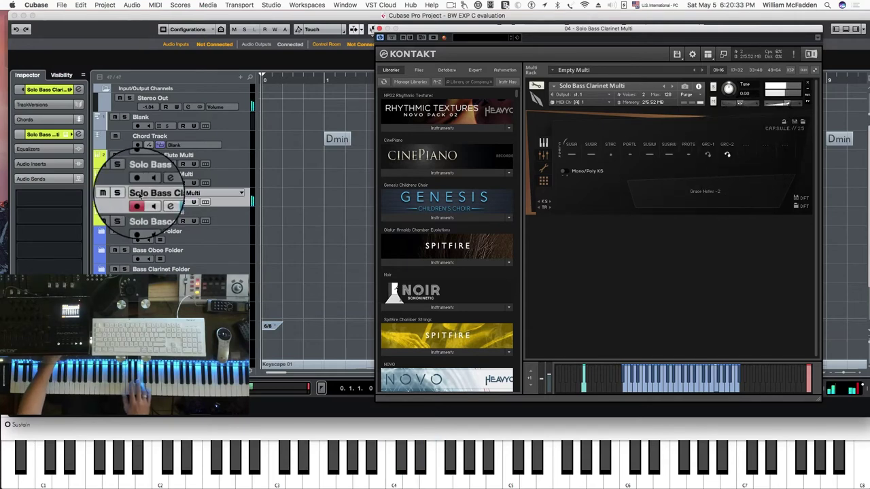
click(379, 29)
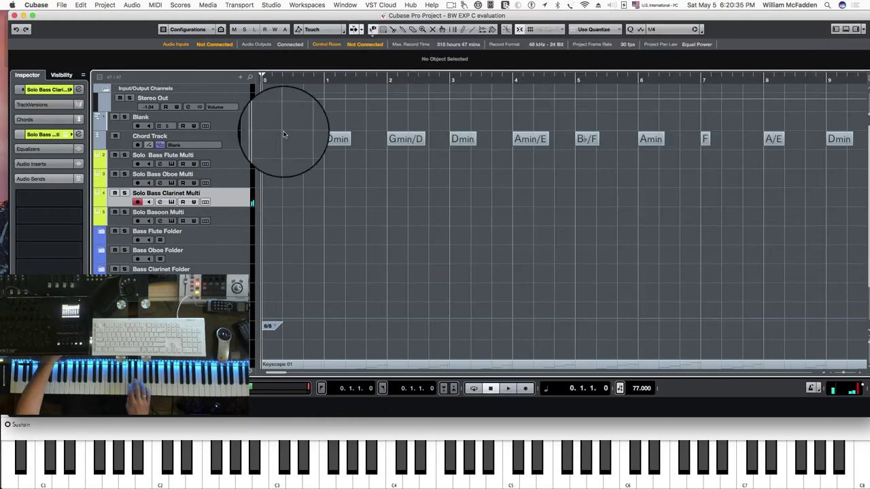
Step: Open the Kontakt instrument of the Solo Basoon Multi track and load Portato Short into its next empty articulation slot
click(231, 220)
click(172, 222)
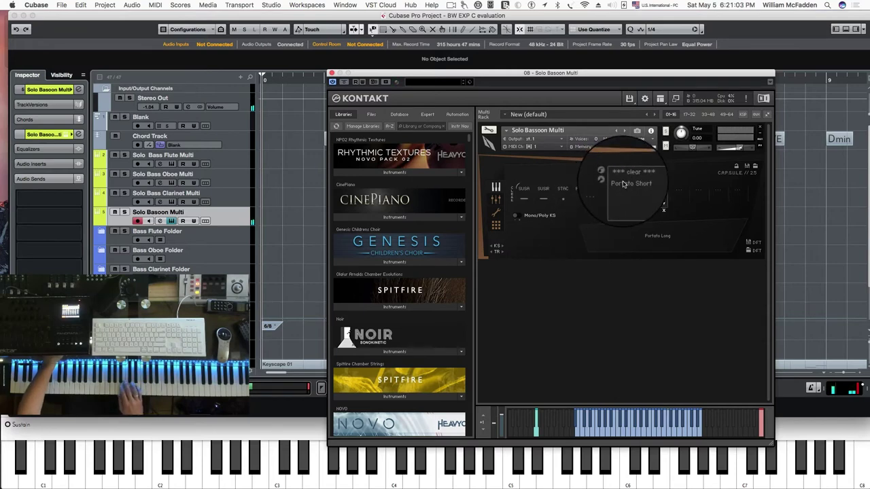
click(612, 198)
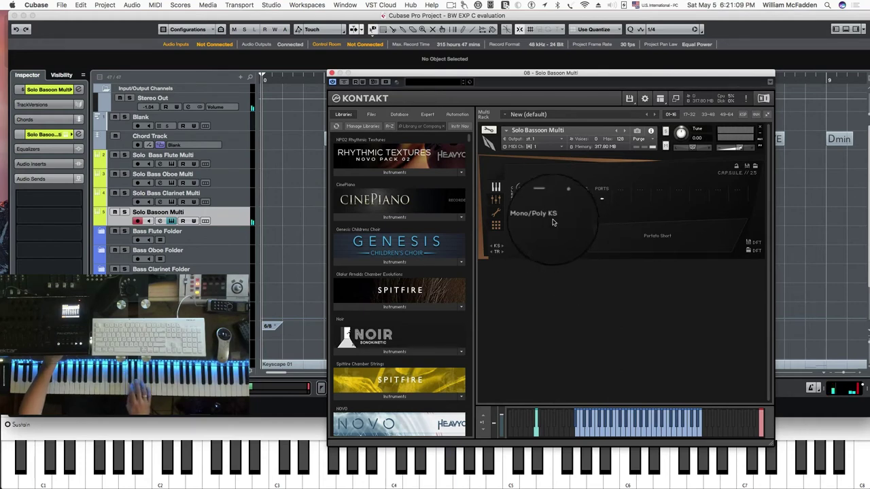
Step: Open the Kontakt instrument of Bass Oboe Single in the Bass Oboe Folder, examine the solo bassoon single-articulation files and select its track for playing
click(216, 261)
click(101, 250)
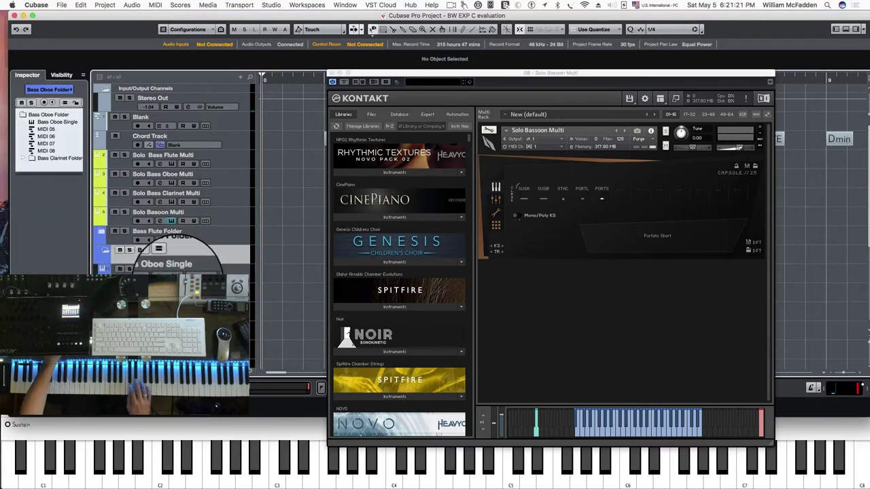
click(173, 275)
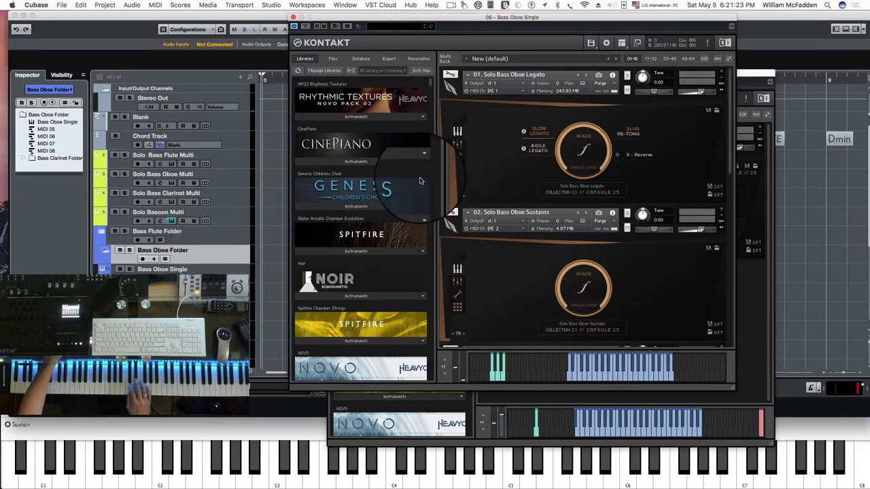
click(334, 59)
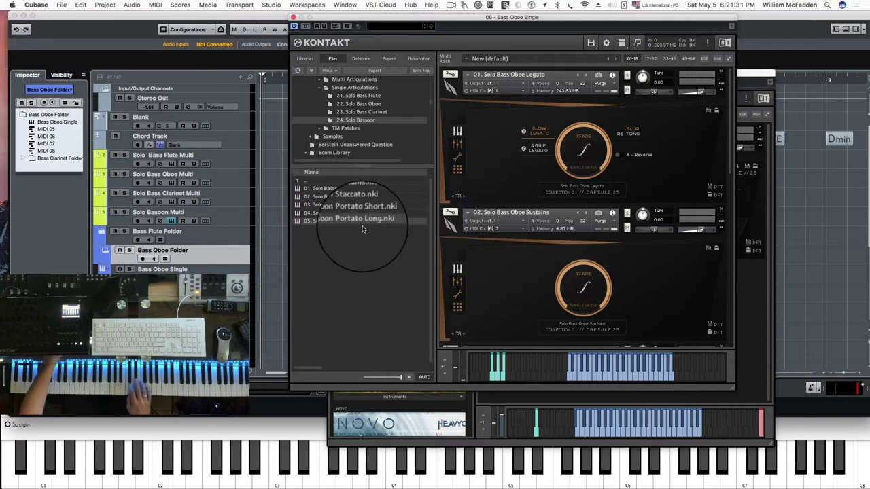
click(333, 189)
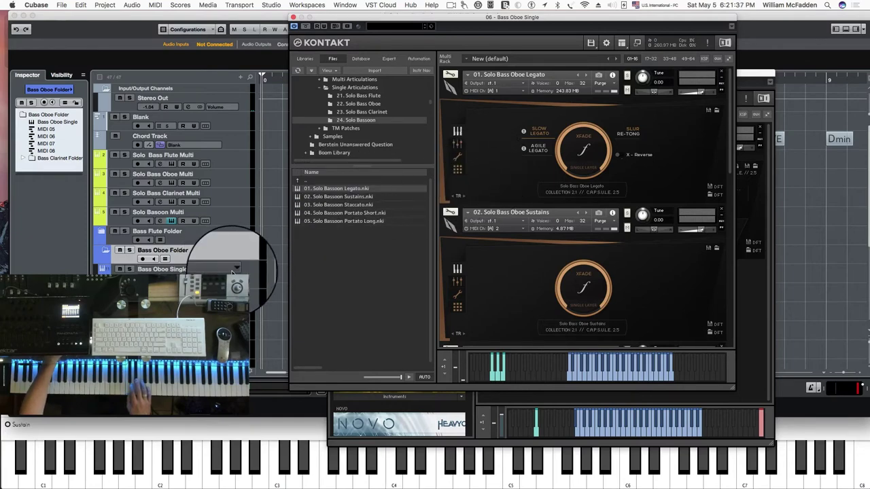
click(232, 271)
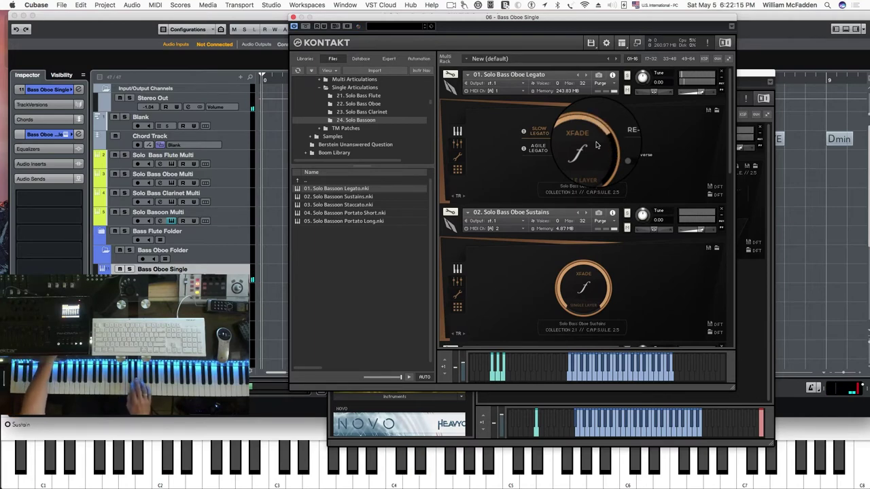
click(235, 256)
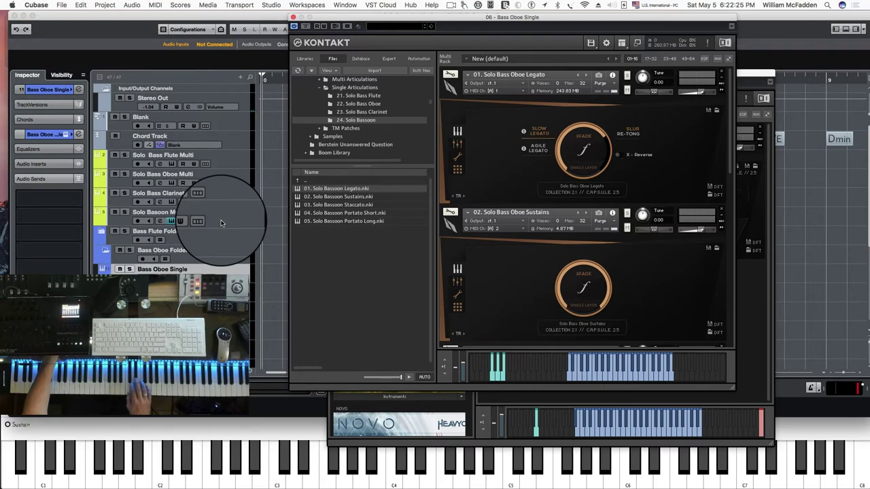
Step: Return to the Solo Basoon Multi track, close the Bass Oboe Single window and reposition the bassoon's instrument window
click(221, 223)
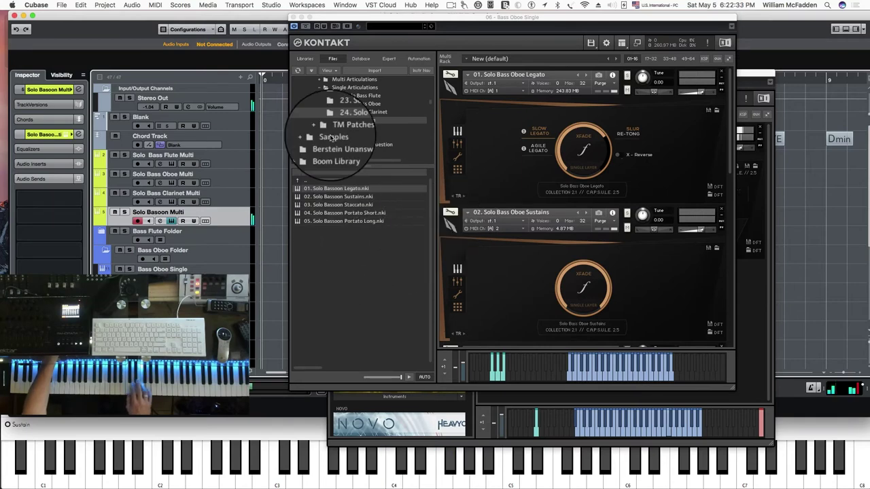
click(293, 17)
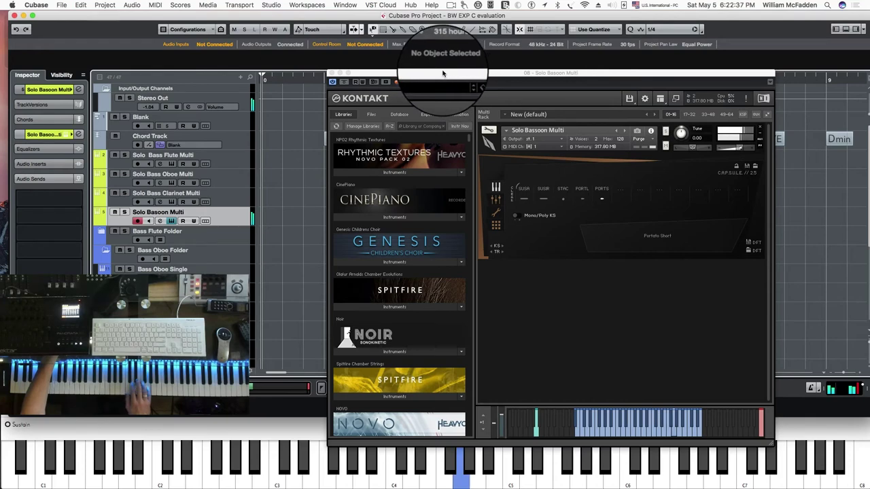
drag(442, 74, 422, 43)
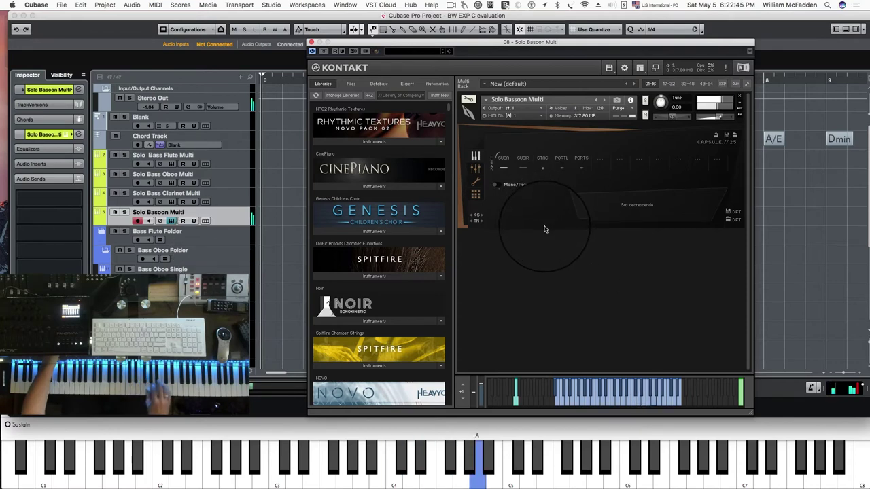
Step: Audition the bassoon's Sus crescendo, Staccato and Portato Short articulations
click(523, 170)
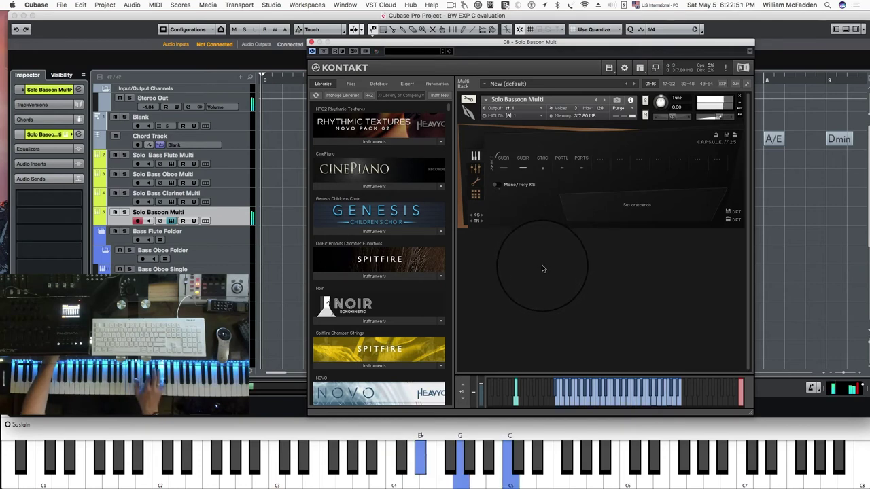
click(542, 165)
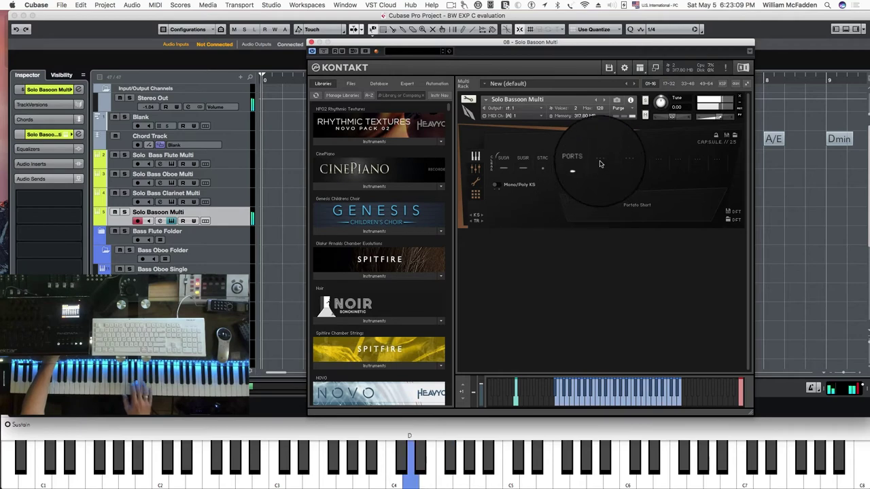
mouse_move(600, 164)
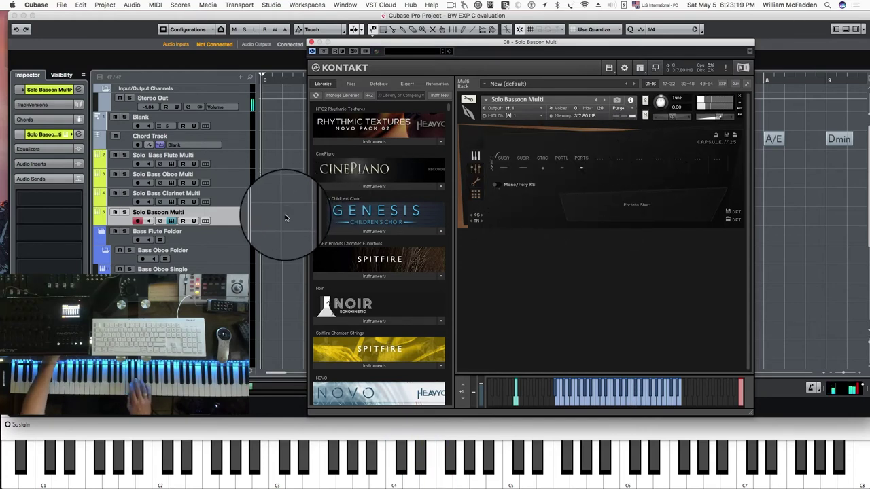
Step: Expand the Bass Flute Folder, close the bassoon's window and open Bass Flute Single's Kontakt instrument to browse its library folders
click(190, 232)
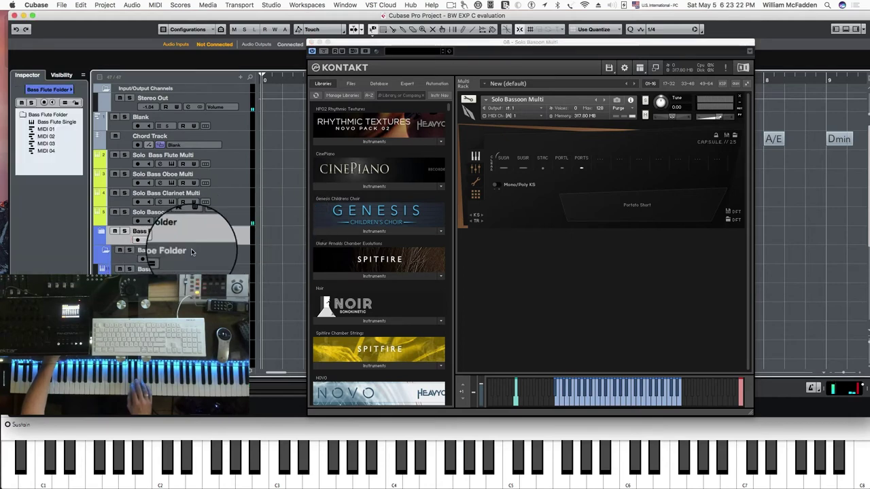
click(101, 232)
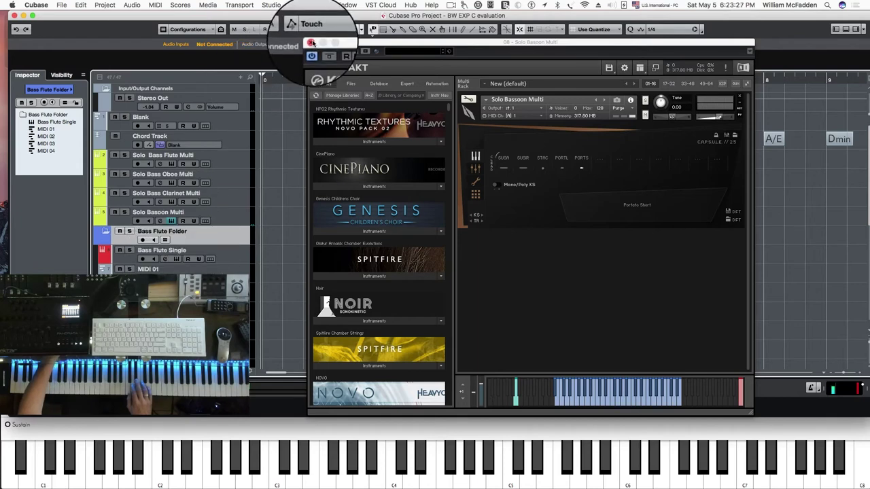
click(310, 42)
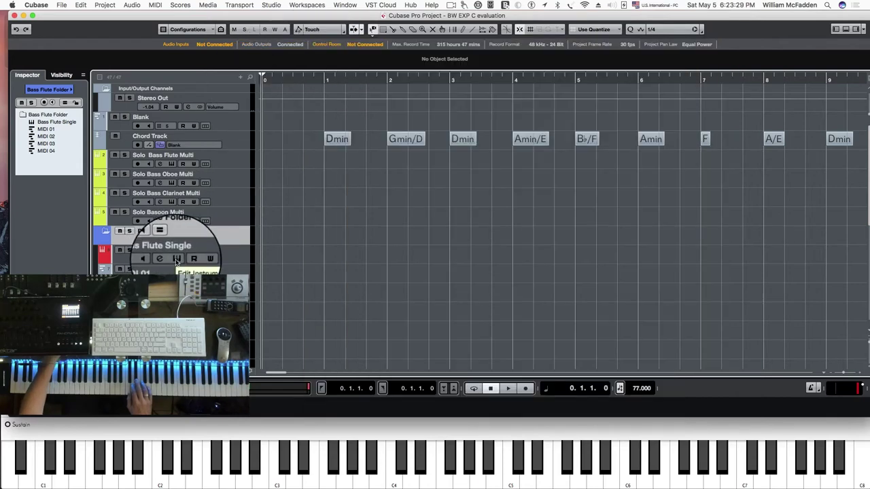
click(175, 259)
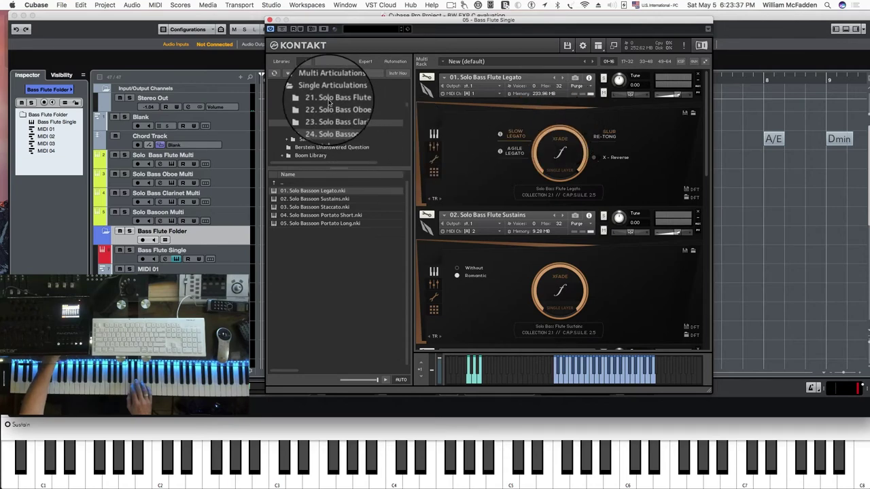
scroll(329, 105, up, 5)
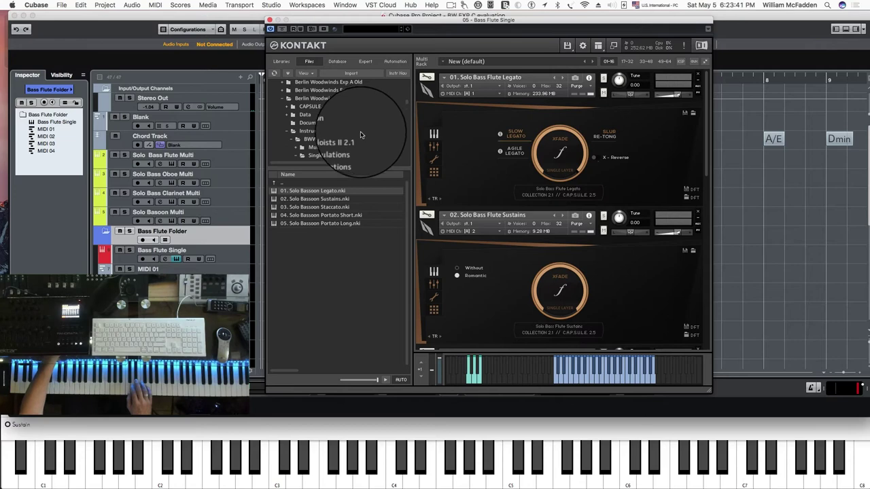
Step: Browse the BWW C - Soloists II 2.1 Single Articulations folders and examine the bass oboe, bass clarinet and bassoon patch files
click(325, 139)
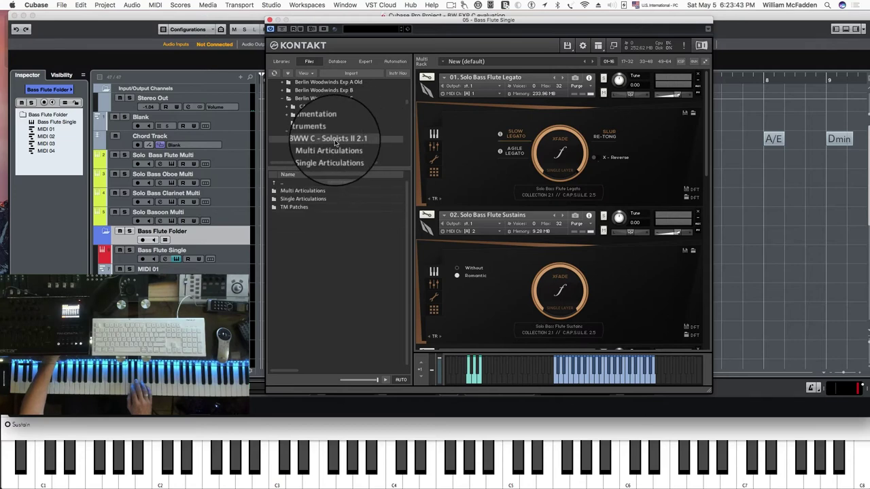
click(303, 193)
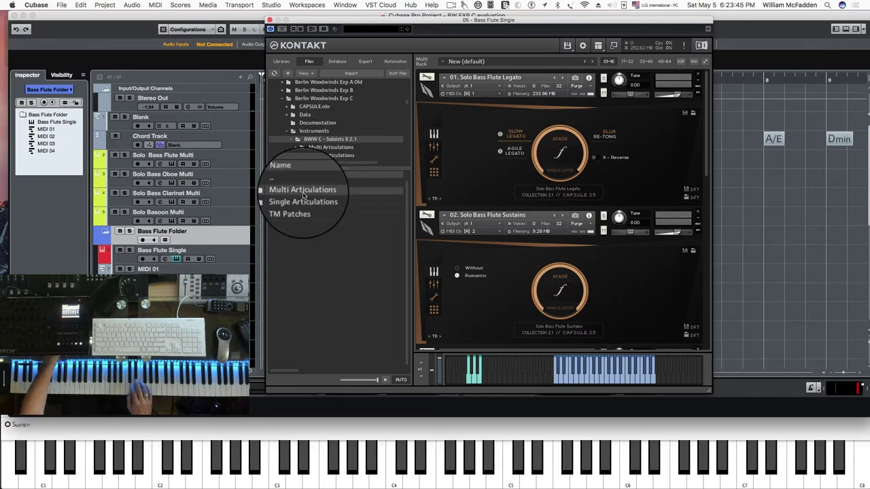
double_click(303, 198)
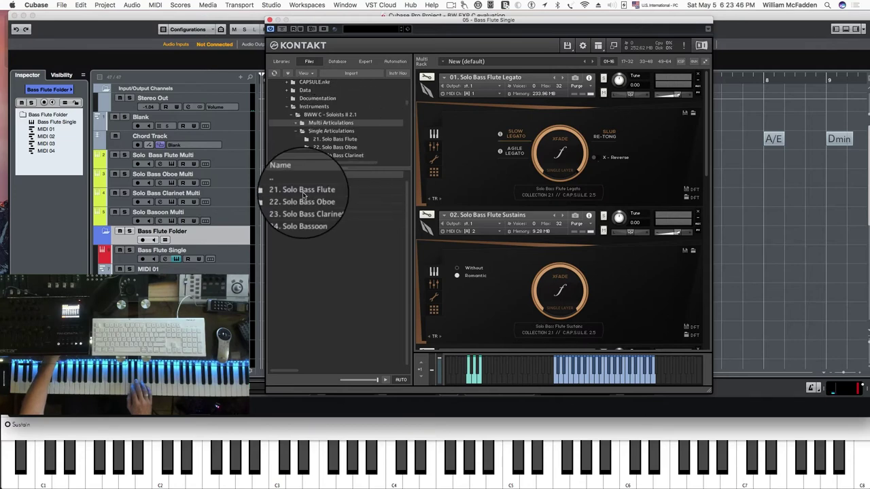
click(341, 142)
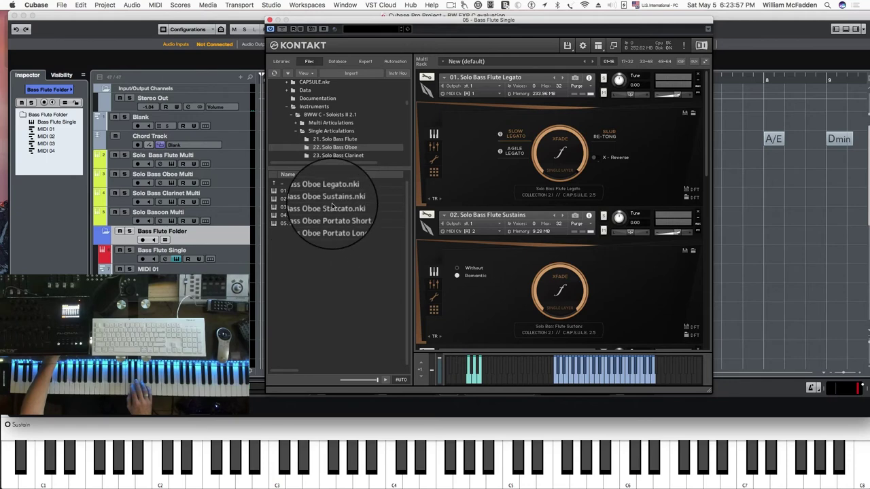
click(340, 157)
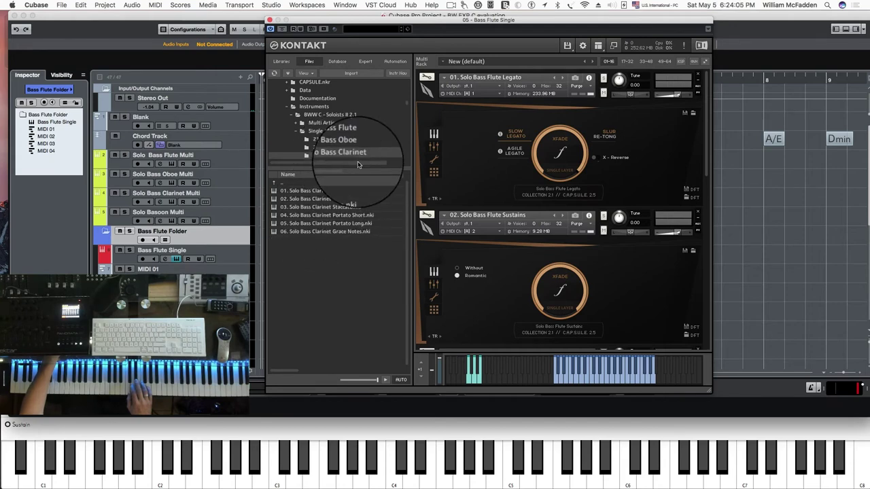
scroll(366, 130, down, 1)
click(345, 140)
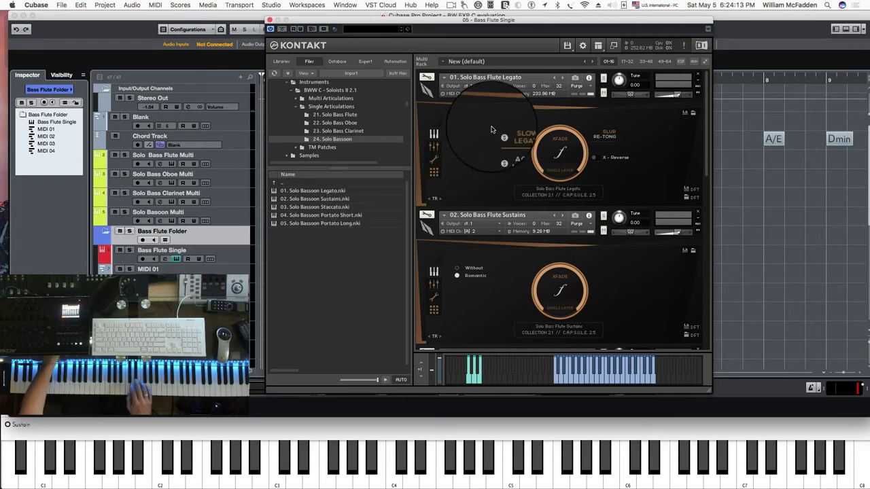
Step: Audition the bass flute's Legato patch on the Bass Flute Single track and its Sustains patch on MIDI 01, and display Kontakt's libraries
click(227, 262)
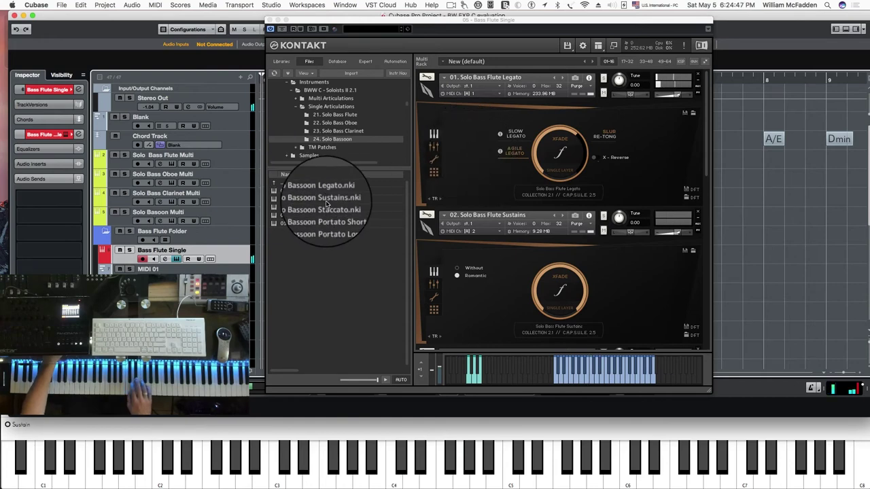
click(204, 270)
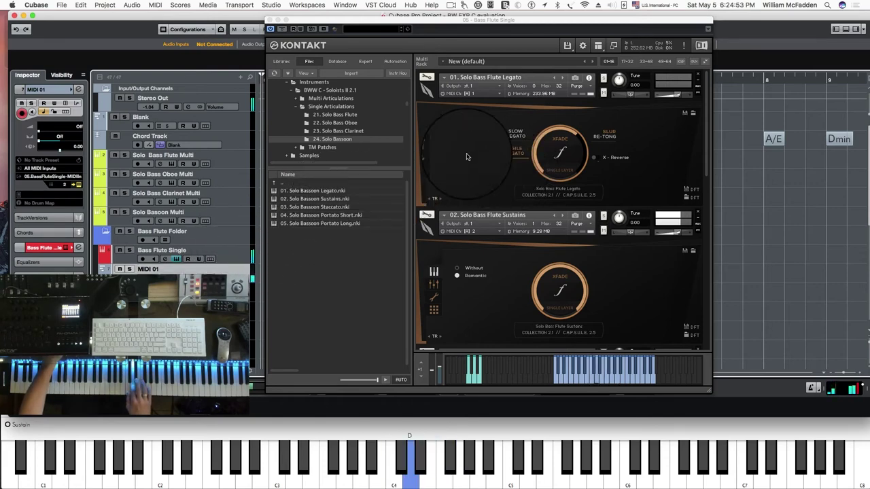
click(279, 61)
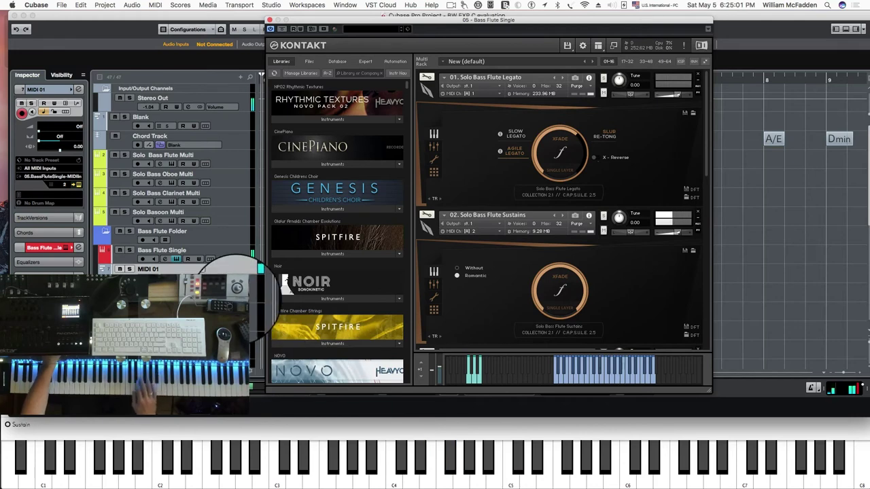
Step: Audition the bass flute's Staccato, Portato Short and Portato Long patches using the MIDI 02, MIDI 03 and MIDI 04 tracks
click(238, 278)
scroll(593, 275, down, 5)
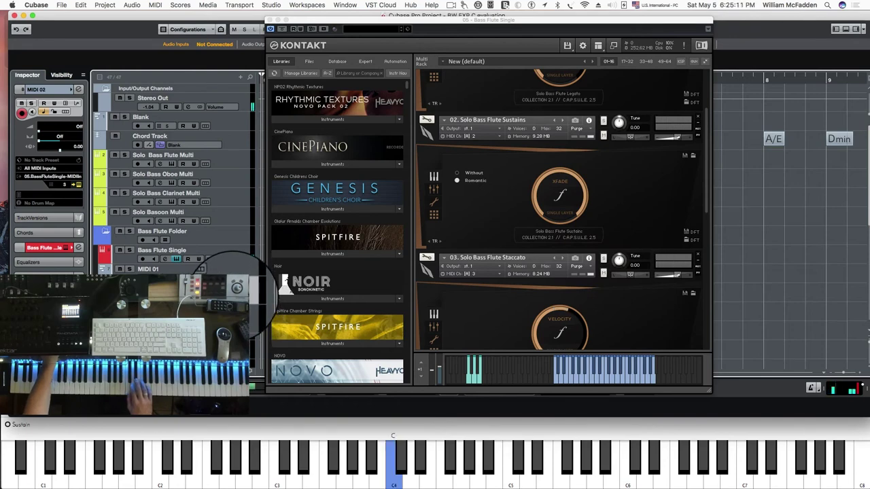
scroll(507, 254, down, 2)
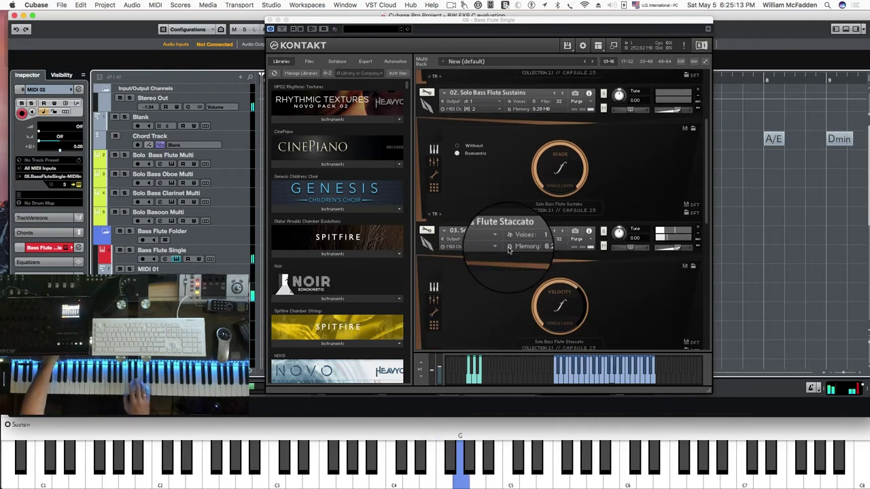
scroll(508, 250, down, 5)
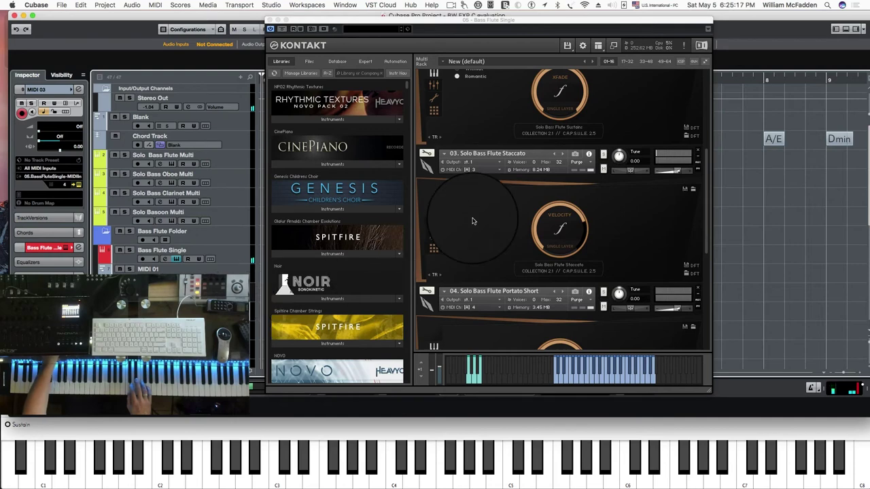
scroll(476, 224, down, 4)
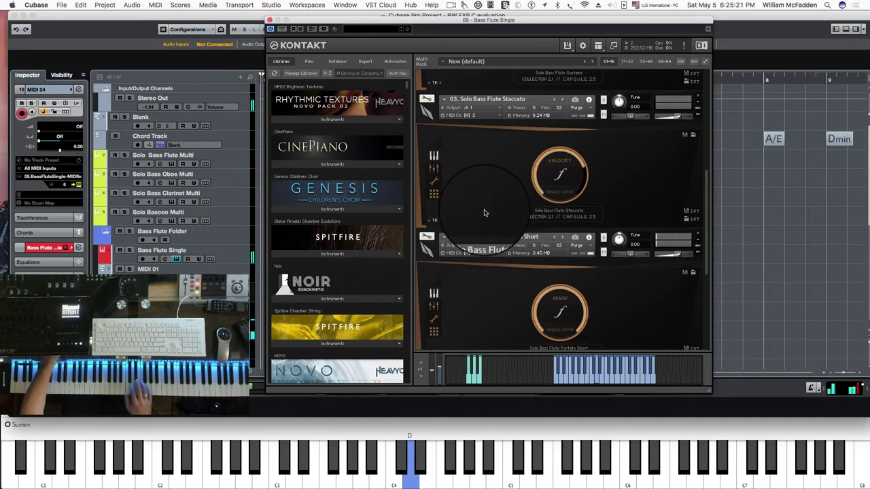
scroll(484, 213, down, 6)
scroll(510, 214, down, 8)
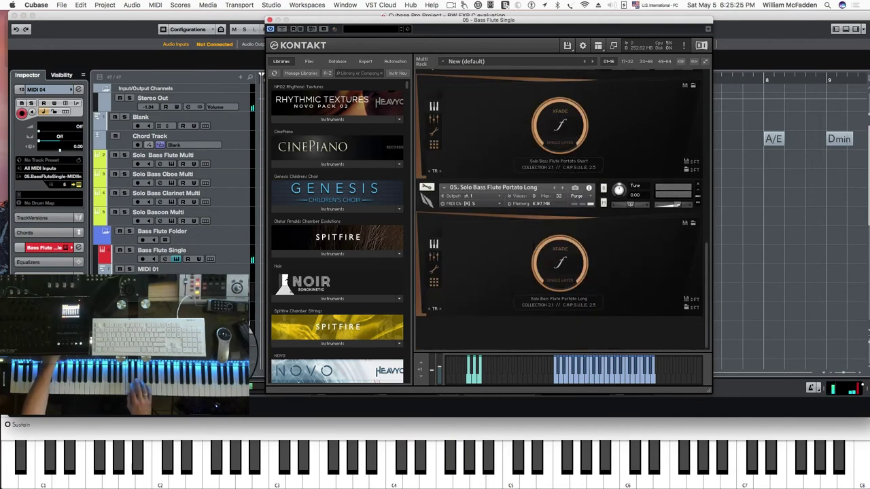
Step: Close the bass flute's window and open Bass Oboe Single's Kontakt instrument to play its Legato patch
key(Down)
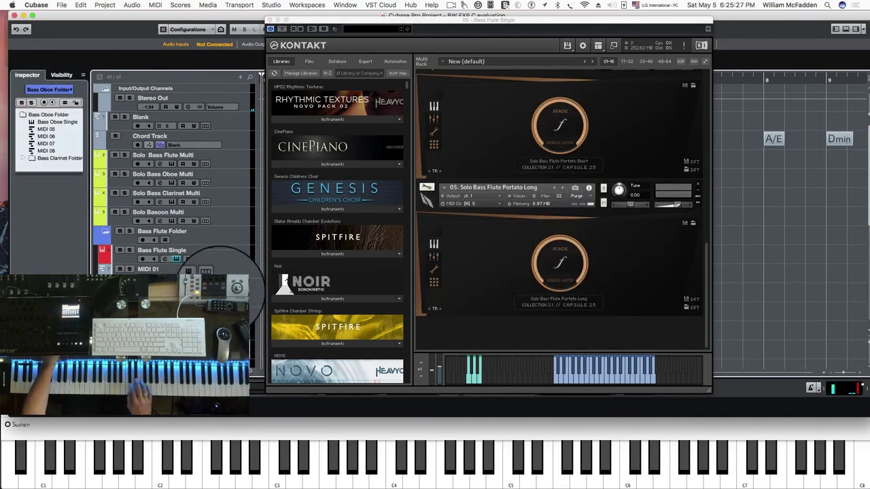
click(270, 20)
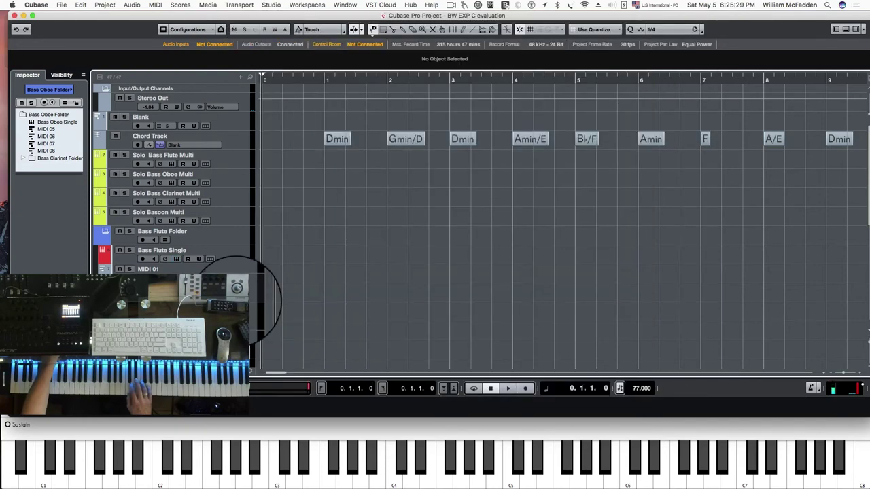
scroll(231, 265, down, 4)
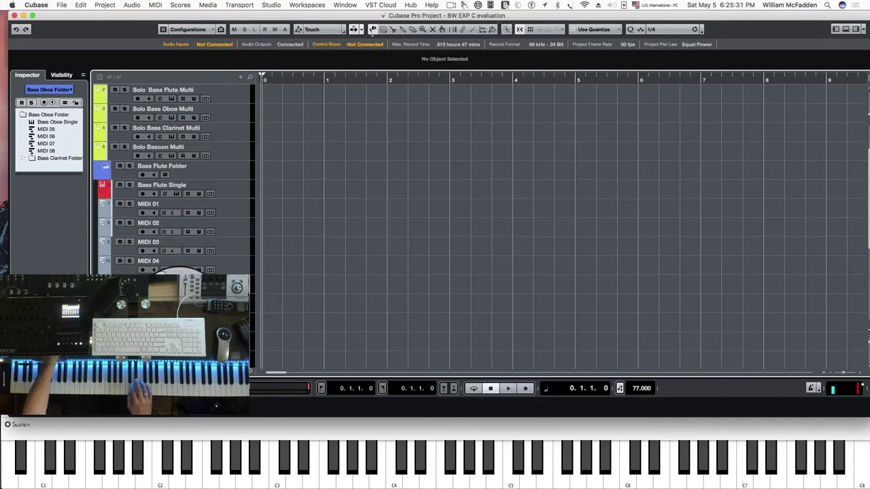
key(Down)
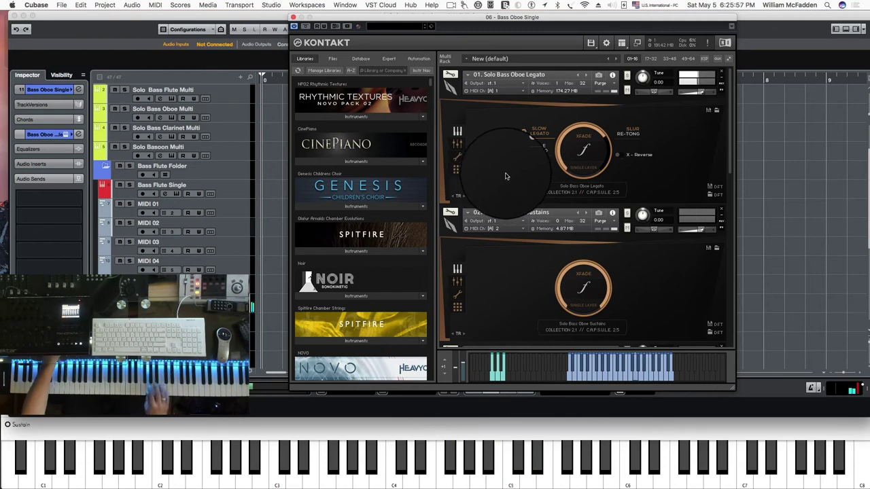
Step: Audition the bass oboe's Sustains patch on the MIDI 05 track and its Staccato patch on MIDI 06
click(252, 286)
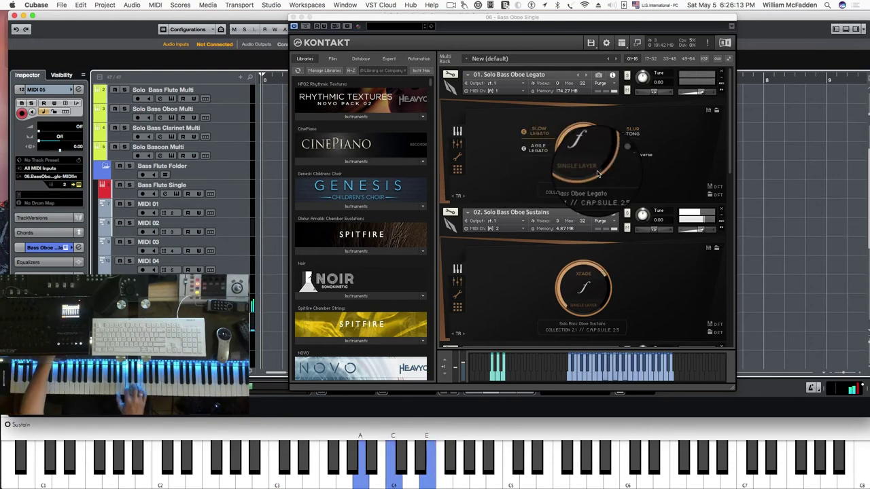
scroll(627, 260, down, 4)
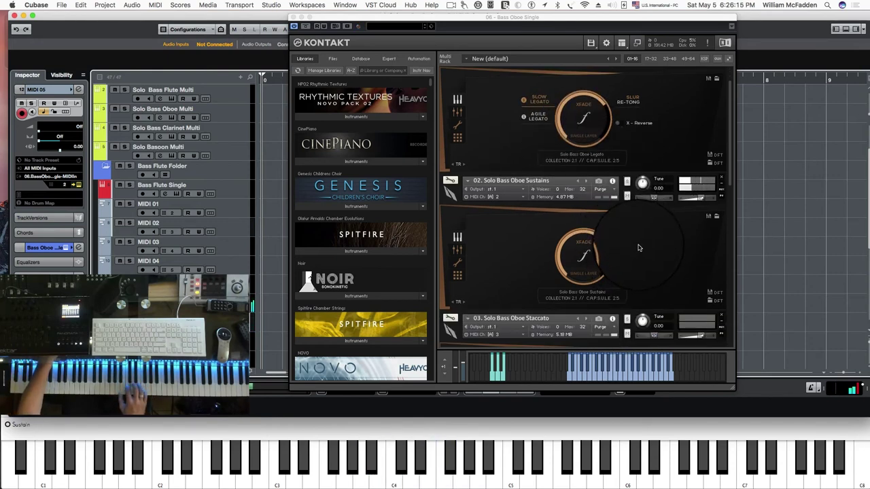
scroll(642, 246, down, 1)
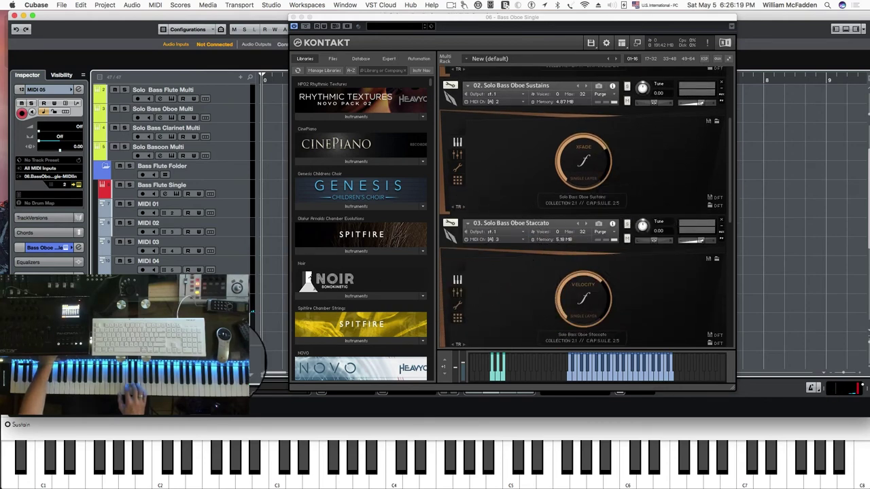
key(Down)
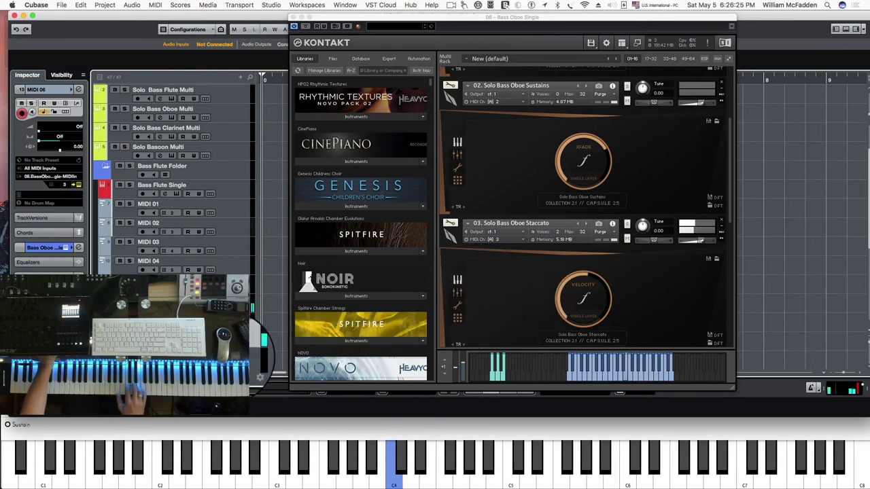
Step: Audition the bass oboe's Portato Short patch on the MIDI 07 track and its Portato Long patch on MIDI 08
click(262, 367)
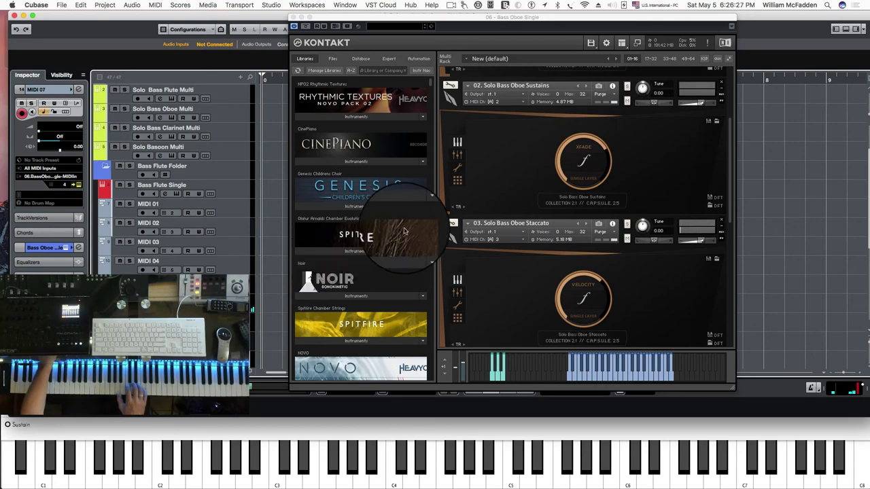
scroll(518, 226, down, 1)
scroll(518, 226, down, 3)
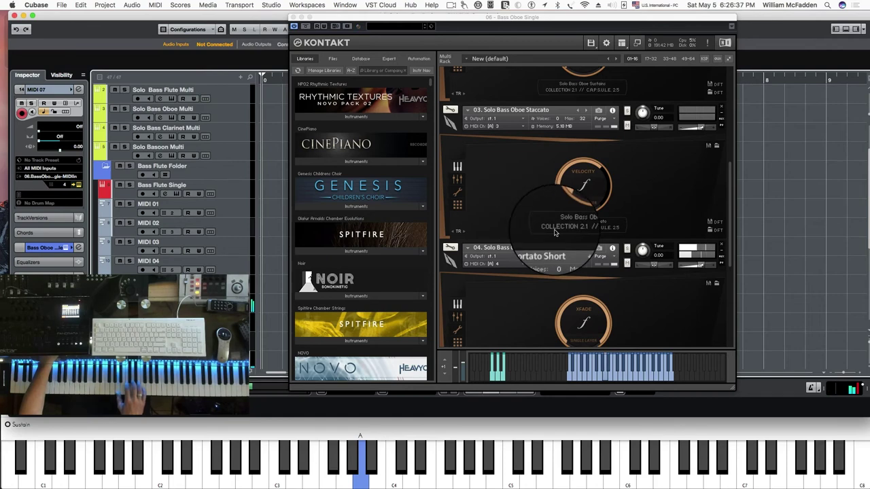
scroll(533, 221, down, 6)
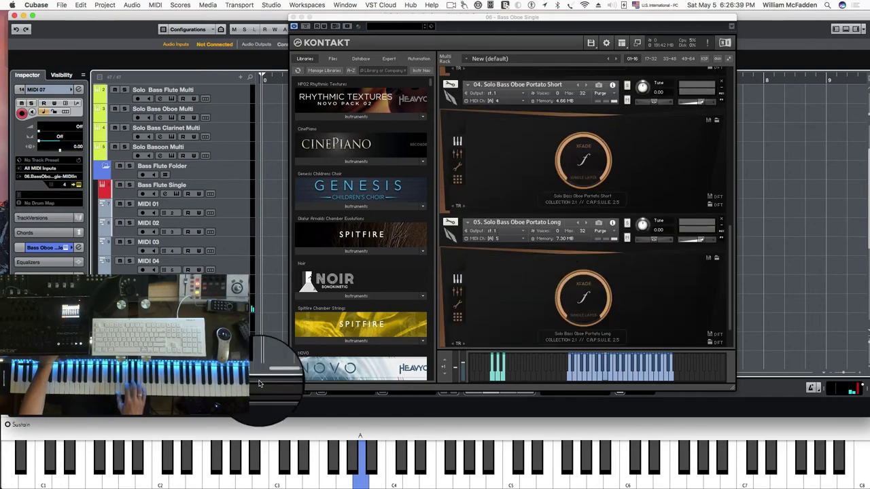
scroll(221, 264, down, 4)
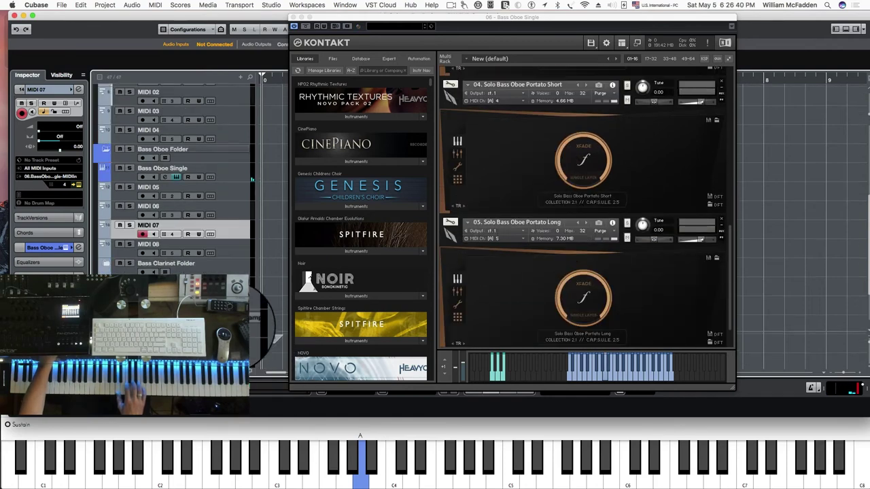
click(216, 245)
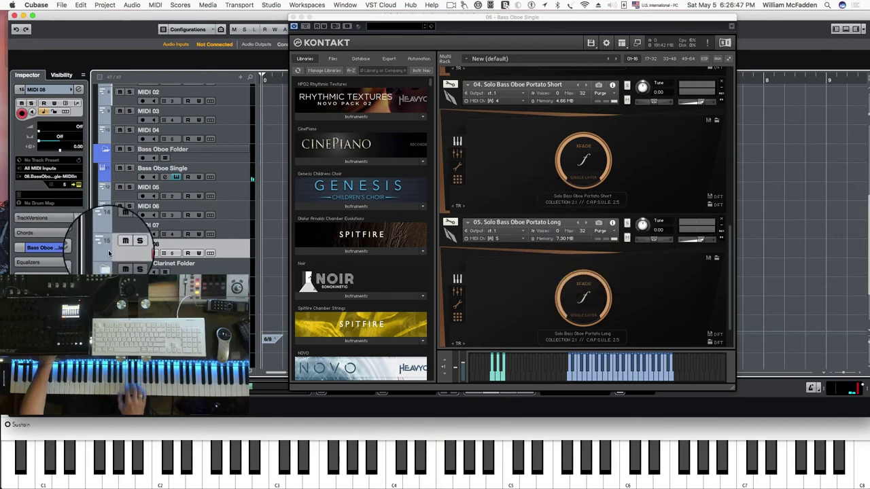
Step: Collapse the Bass Oboe Folder, expand the Bass Clarinet Folder and replace the oboe's instrument window with Bass Clarinet Single's for playing Legato
click(106, 148)
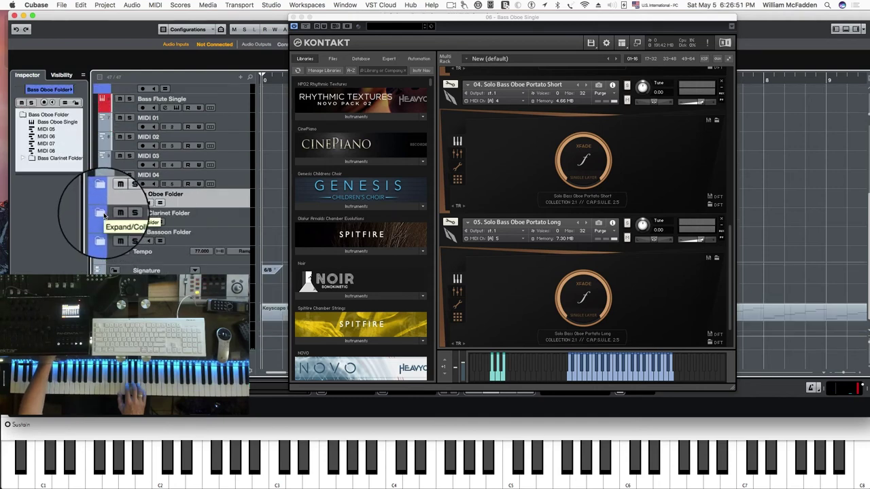
click(102, 214)
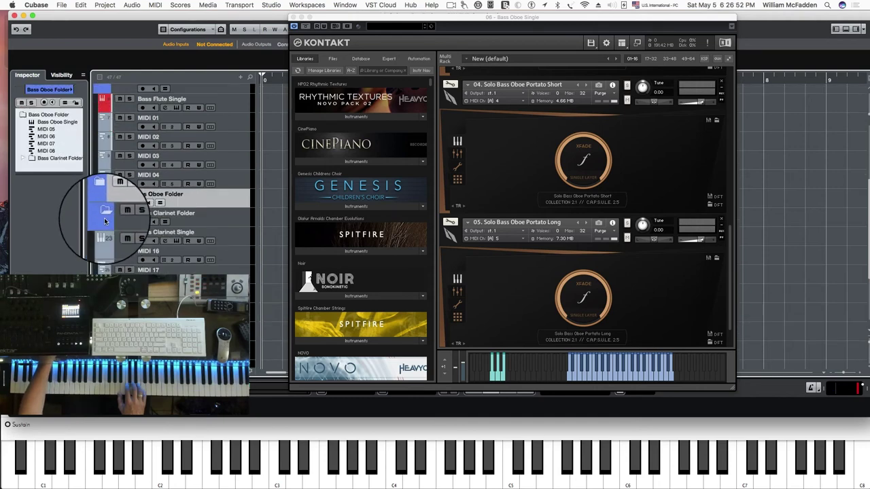
click(231, 233)
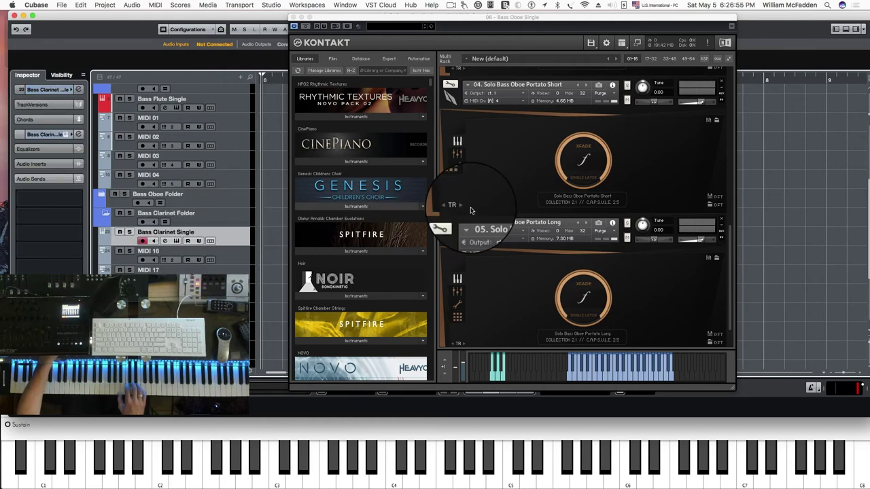
click(294, 26)
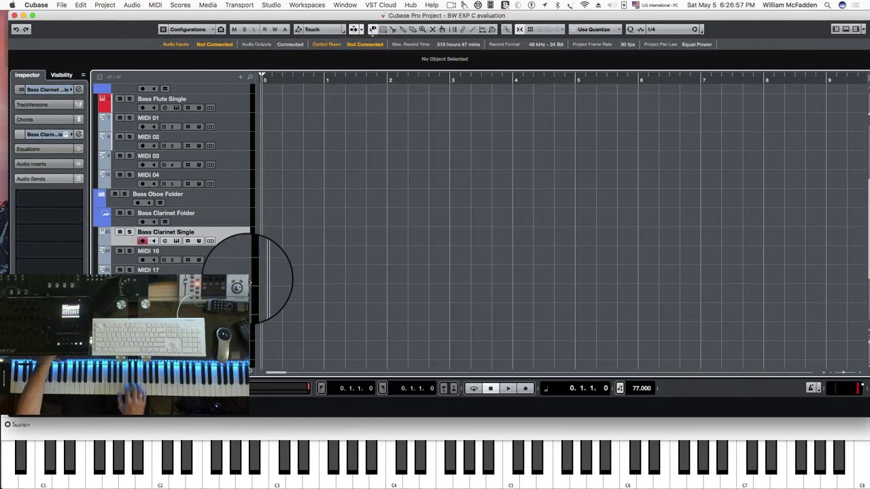
click(176, 240)
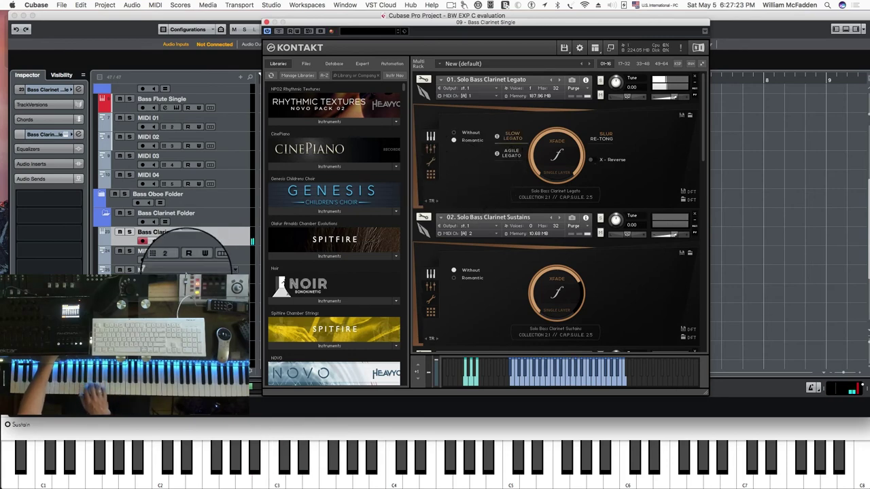
Step: Audition the bass clarinet's Sustains patch on the MIDI 16 track and select MIDI 17 for its Staccato patch
click(235, 255)
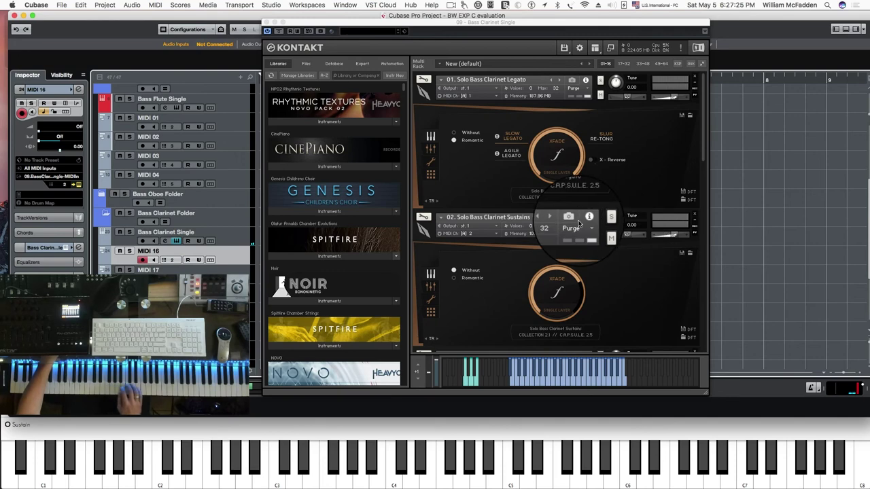
scroll(578, 223, down, 1)
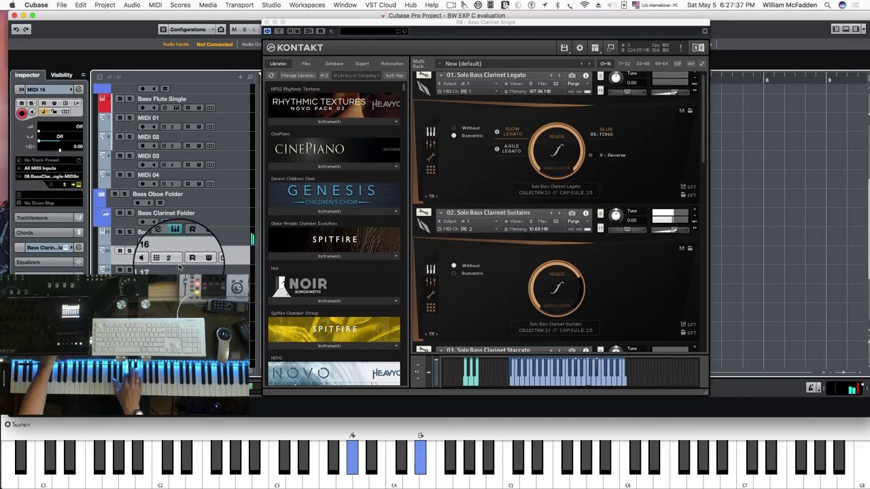
click(231, 270)
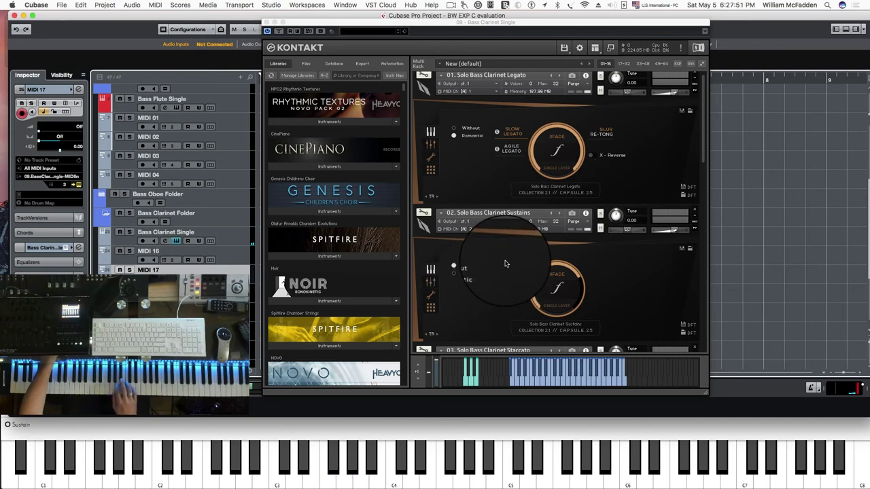
Step: Audition the bass clarinet's Sustains patch again on the MIDI 16 track and its Staccato patch on MIDI 17
click(239, 259)
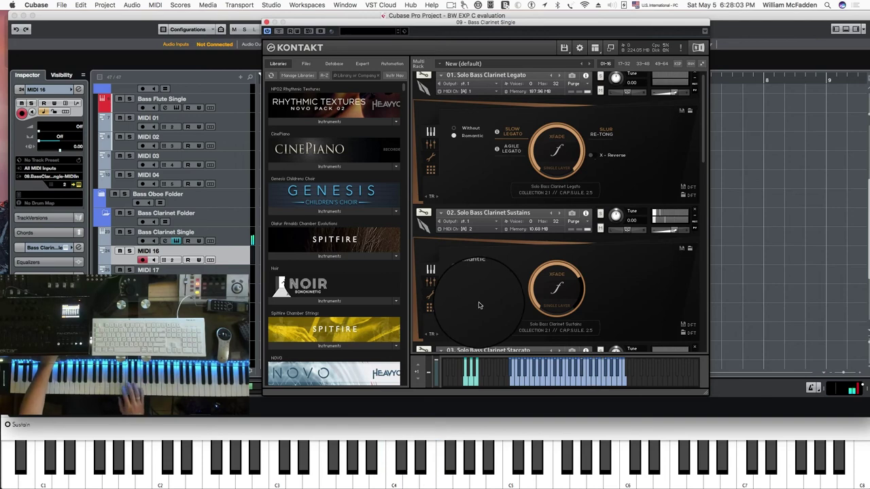
scroll(478, 305, down, 1)
scroll(484, 295, down, 2)
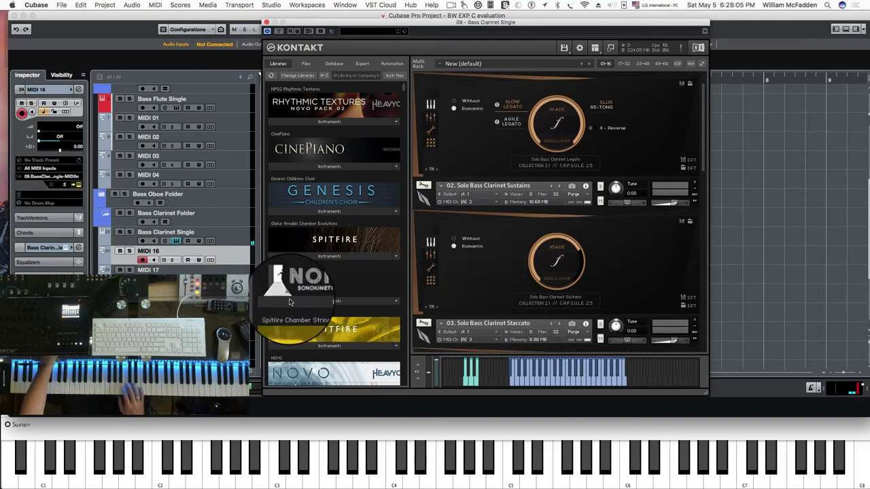
click(153, 270)
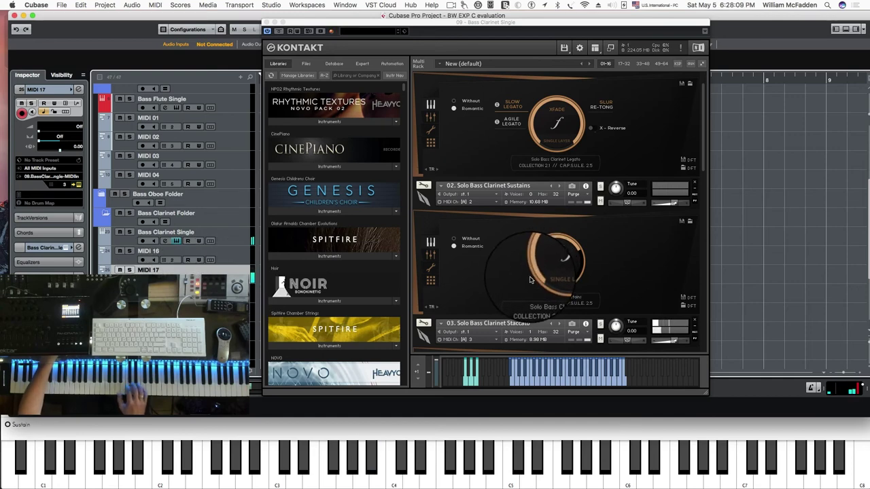
scroll(532, 278, down, 1)
scroll(523, 272, down, 12)
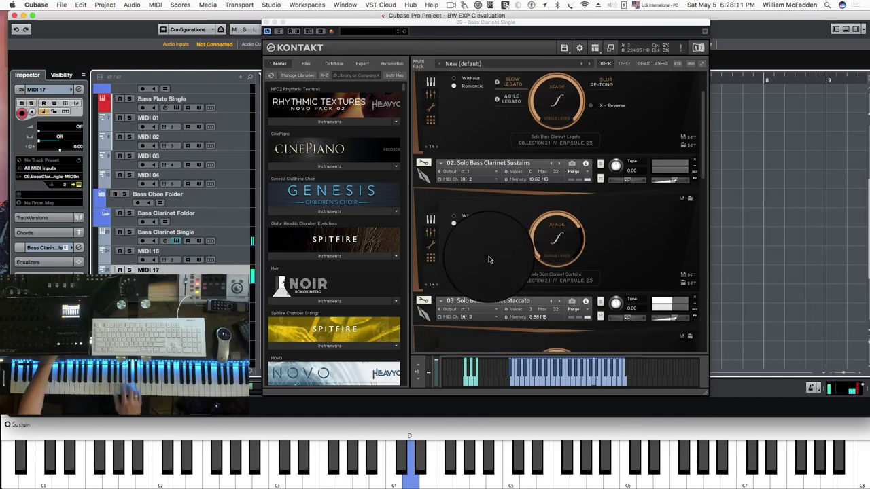
scroll(496, 252, down, 2)
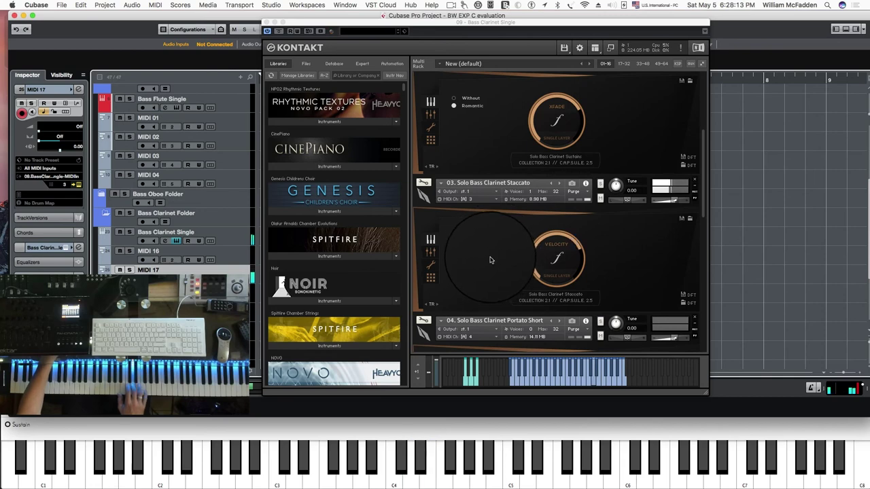
scroll(492, 250, down, 4)
Step: Audition the bass clarinet's Portato Short patch on the MIDI 18 track
key(Down)
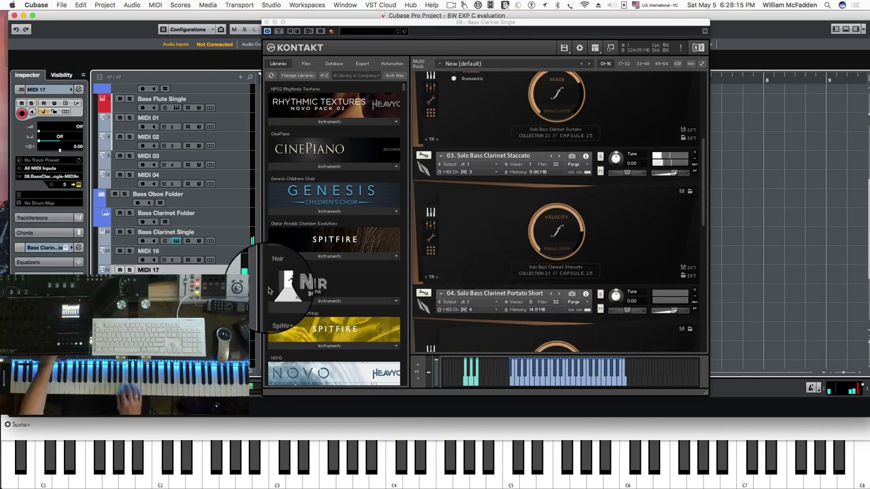
scroll(516, 253, down, 3)
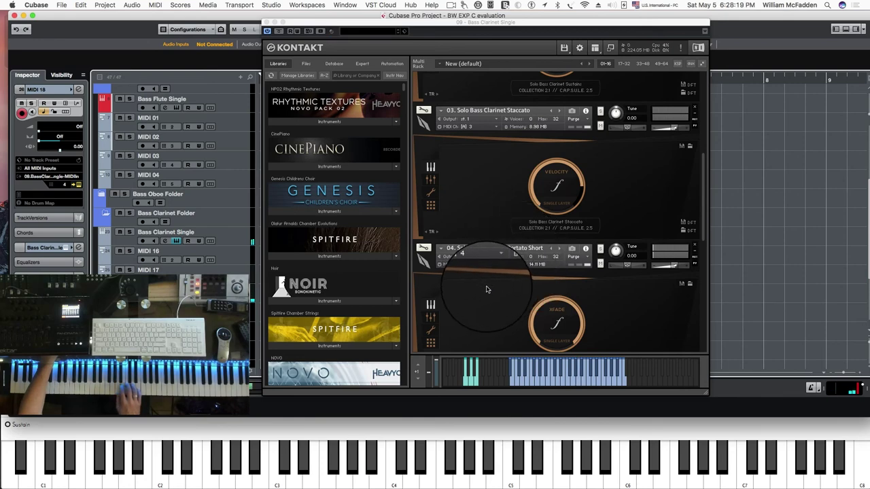
scroll(488, 285, down, 2)
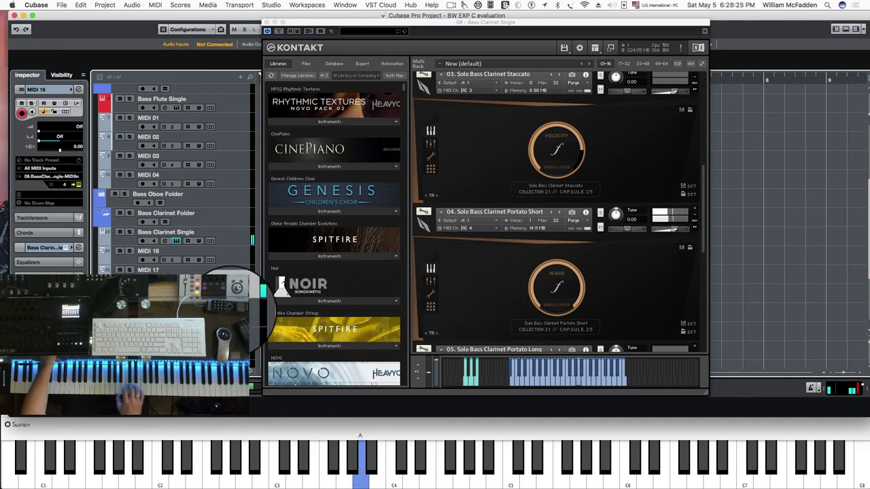
Step: Go past the bass clarinet's Portato Long patch and audition its Grace Notes patch on the MIDI 20 track
scroll(482, 272, down, 8)
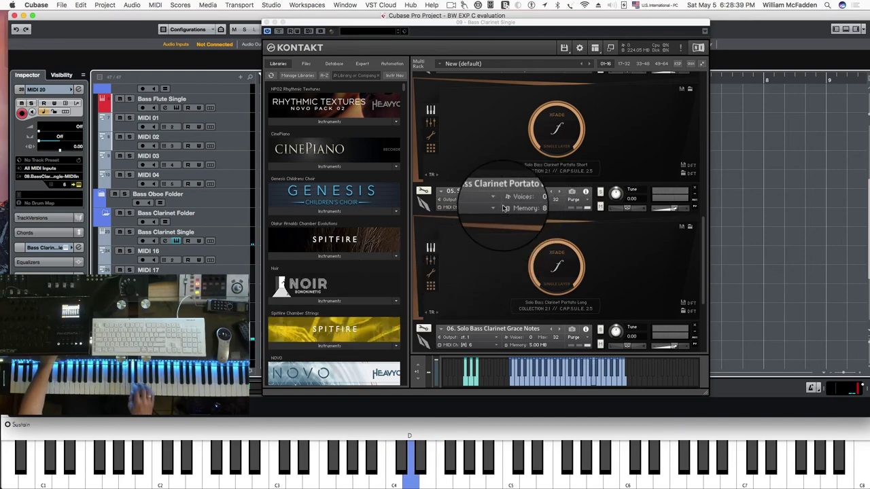
scroll(516, 225, down, 2)
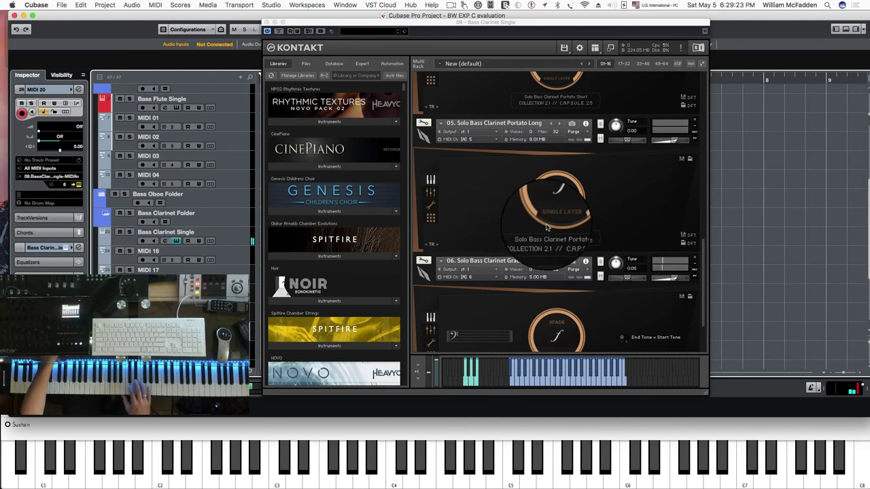
scroll(546, 227, down, 3)
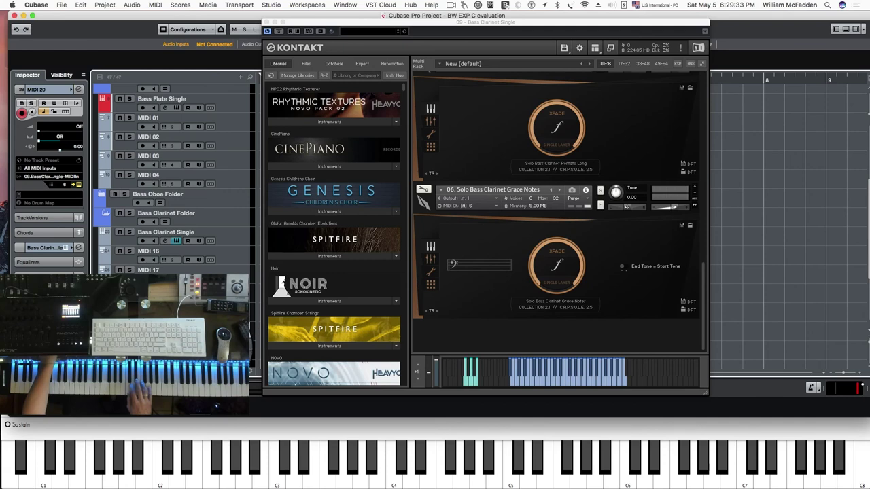
Step: Select Bassoon Single in the Solo Bassoon Folder and replace the bass clarinet's instrument window with Bassoon Single's for playing Legato
key(Up)
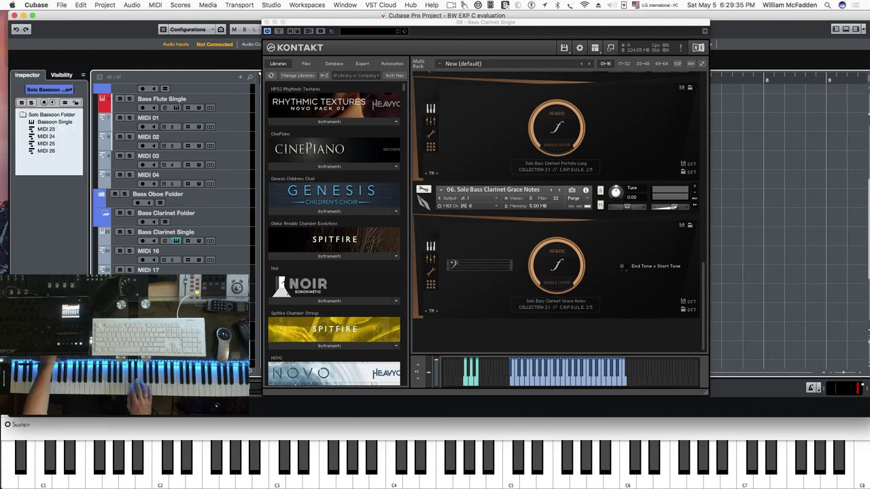
scroll(237, 217, down, 5)
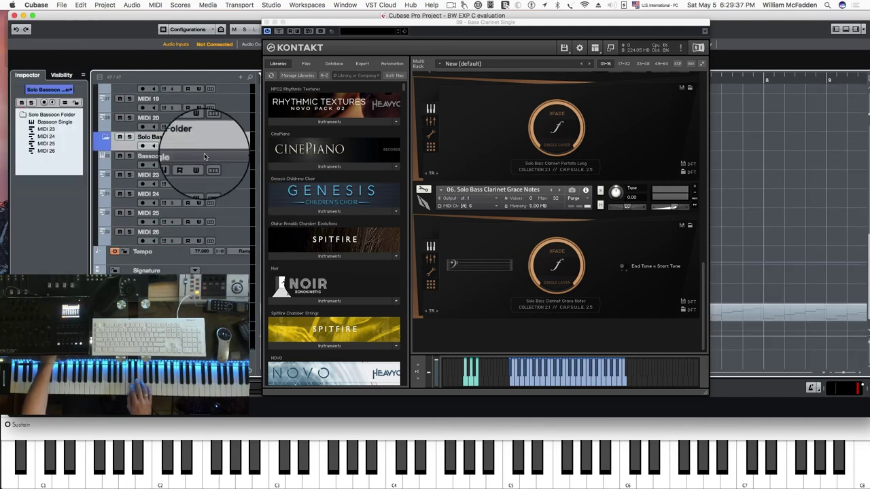
click(204, 157)
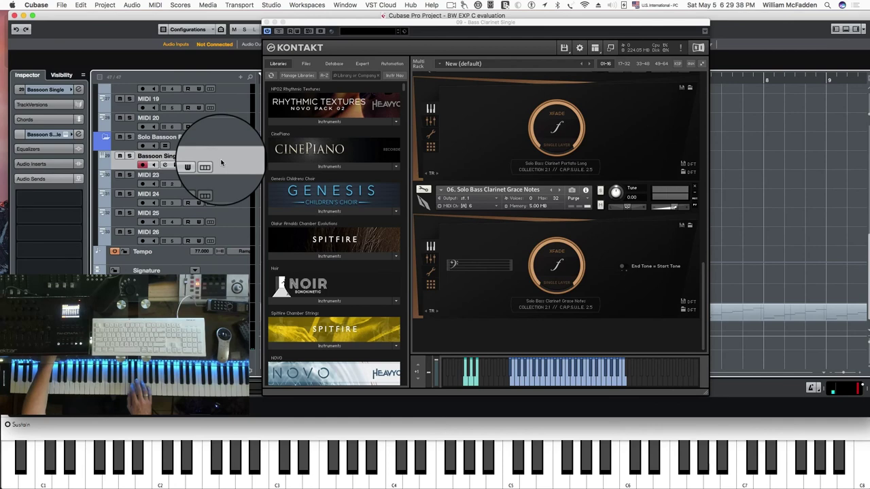
click(267, 21)
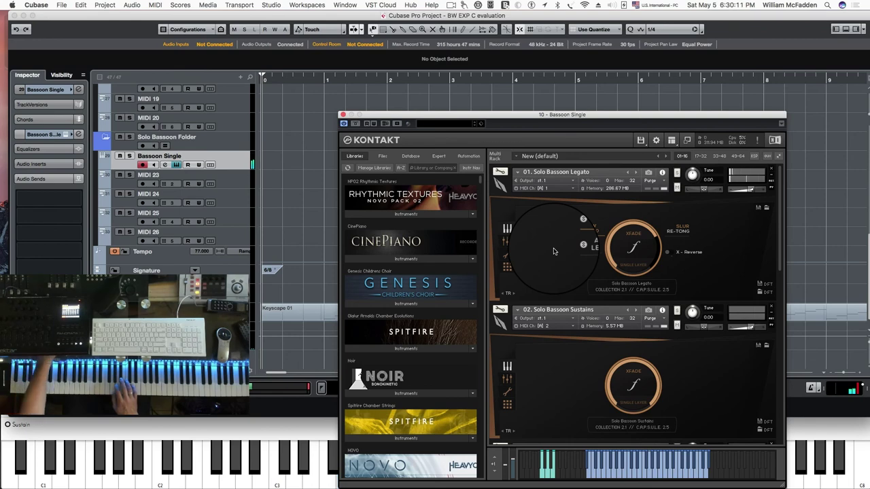
Step: Audition the bassoon's Sustains patch on the MIDI 23 track and its Staccato patch on MIDI 24
click(228, 175)
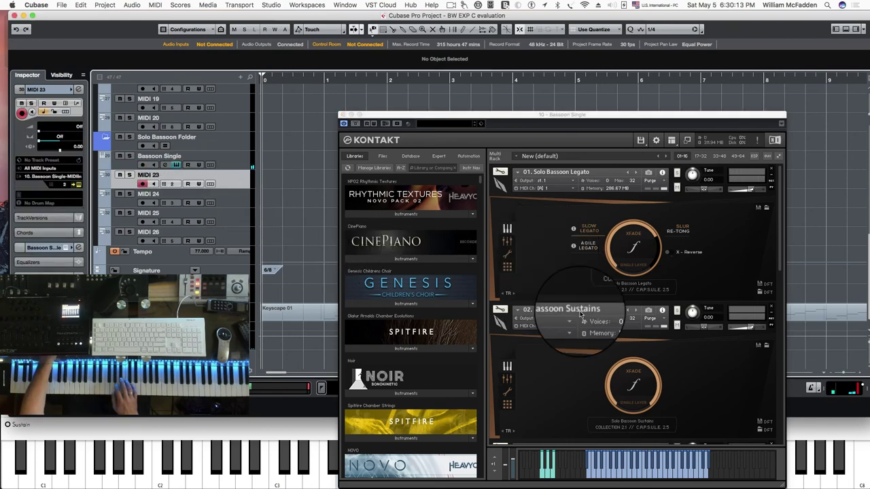
scroll(579, 314, down, 3)
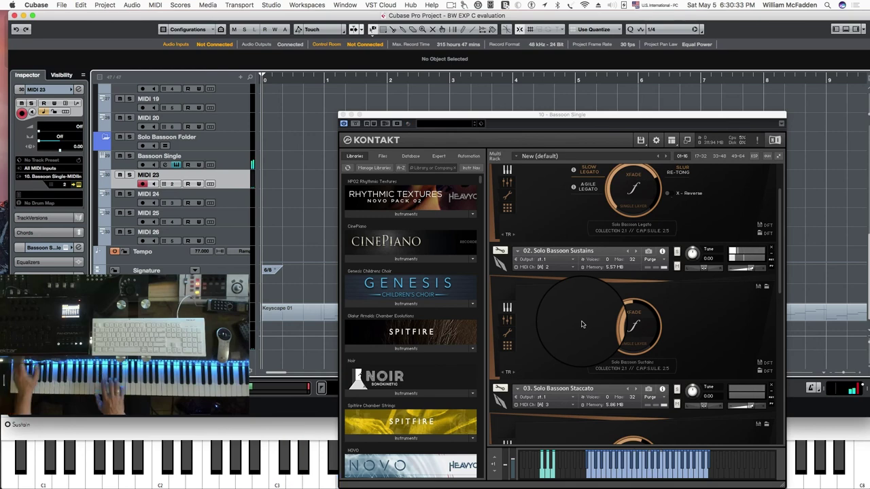
click(225, 194)
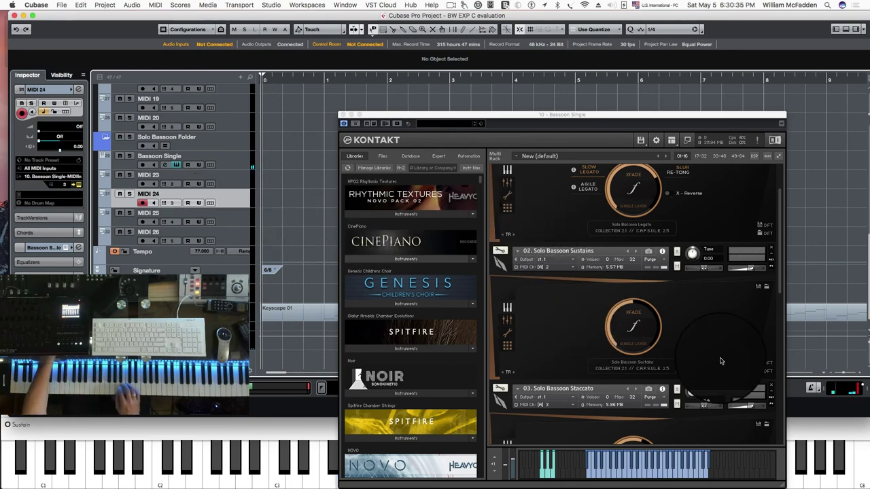
scroll(645, 320, down, 1)
scroll(644, 319, down, 3)
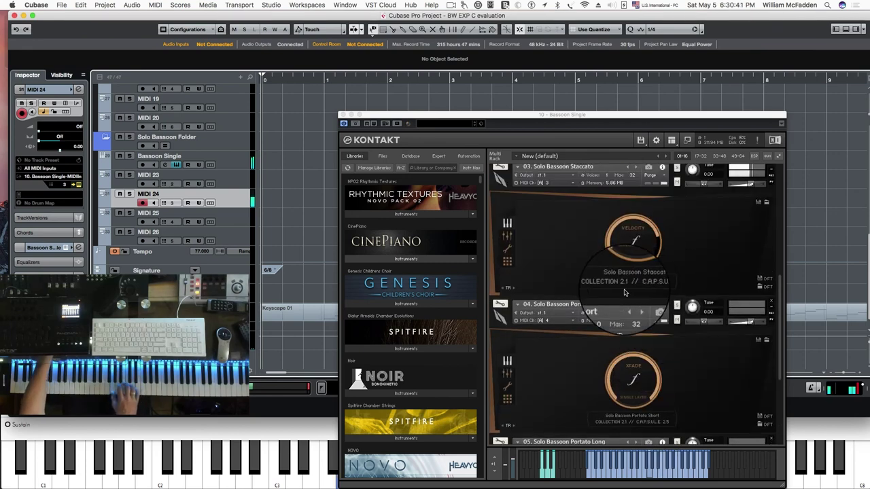
scroll(612, 299, up, 5)
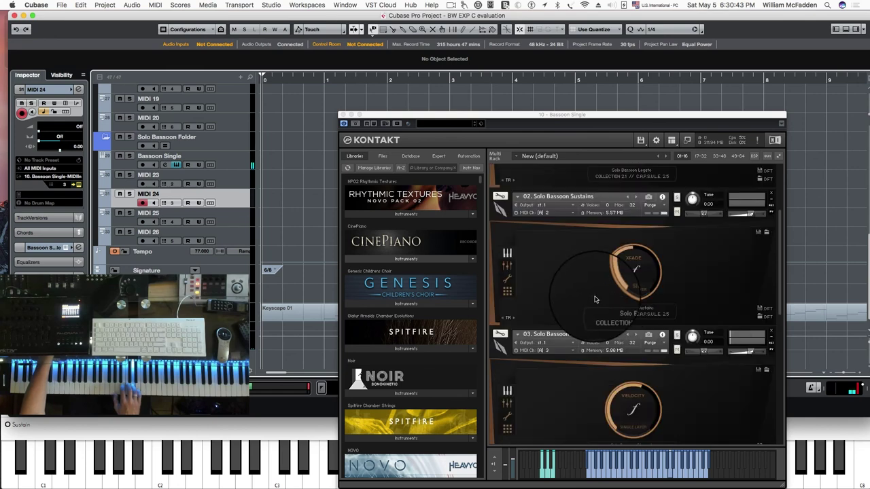
scroll(578, 299, up, 1)
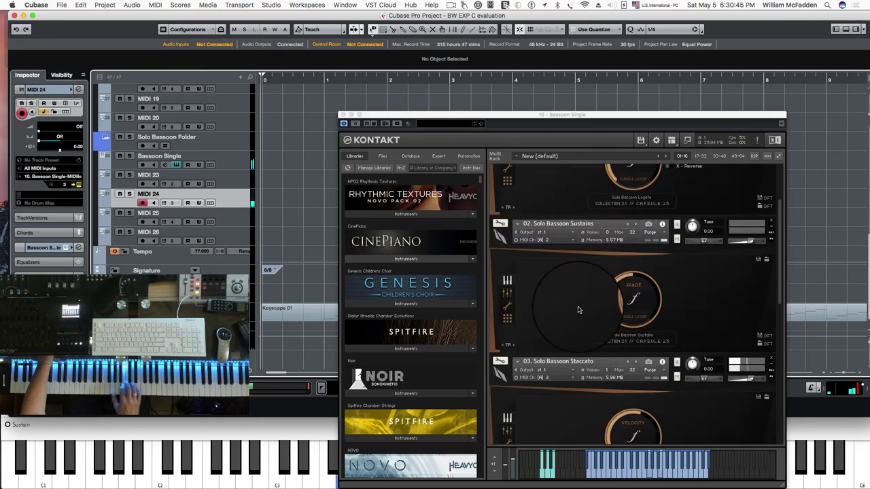
scroll(578, 310, down, 6)
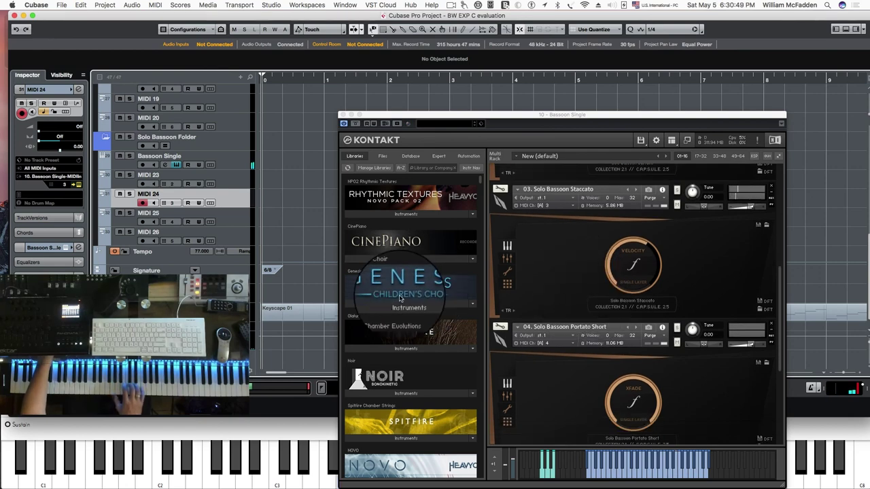
Step: Audition the bassoon's Portato Short patch on the MIDI 25 track
click(217, 213)
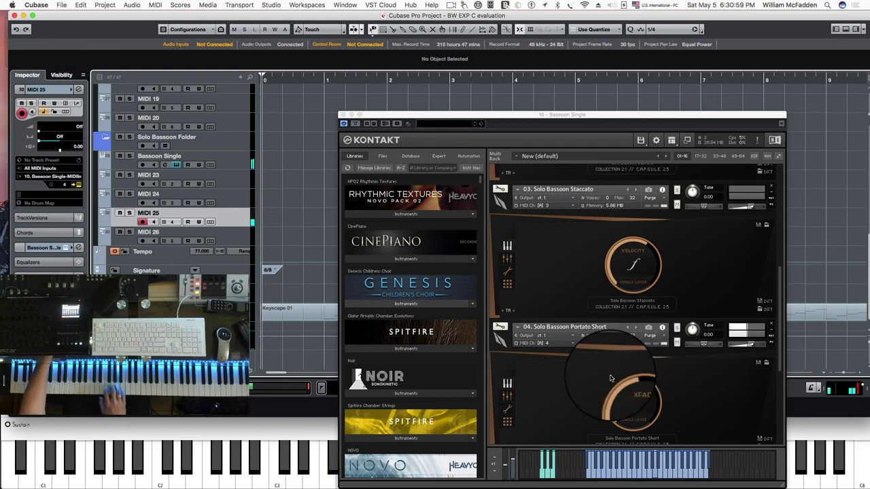
scroll(610, 378, down, 1)
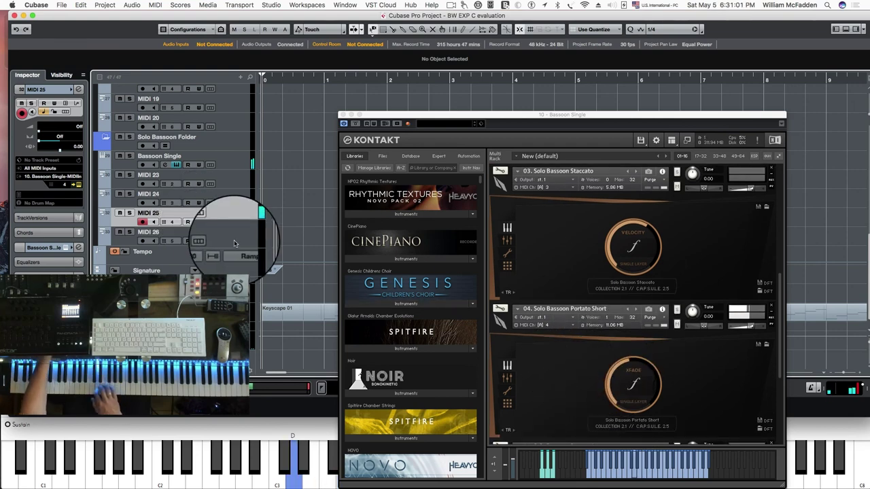
Step: Audition the bassoon's Portato Long patch on the MIDI 26 track and move the Bassoon Single instrument window higher on the screen
click(234, 239)
scroll(591, 285, down, 5)
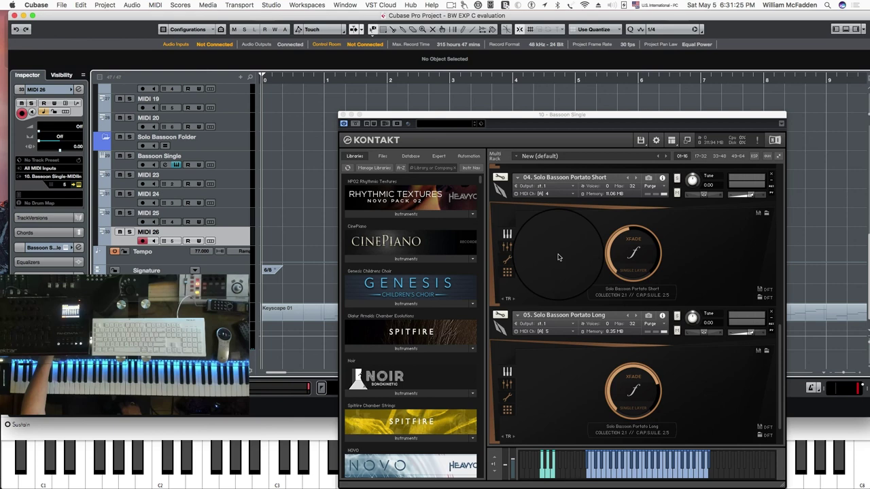
drag(524, 113, 520, 23)
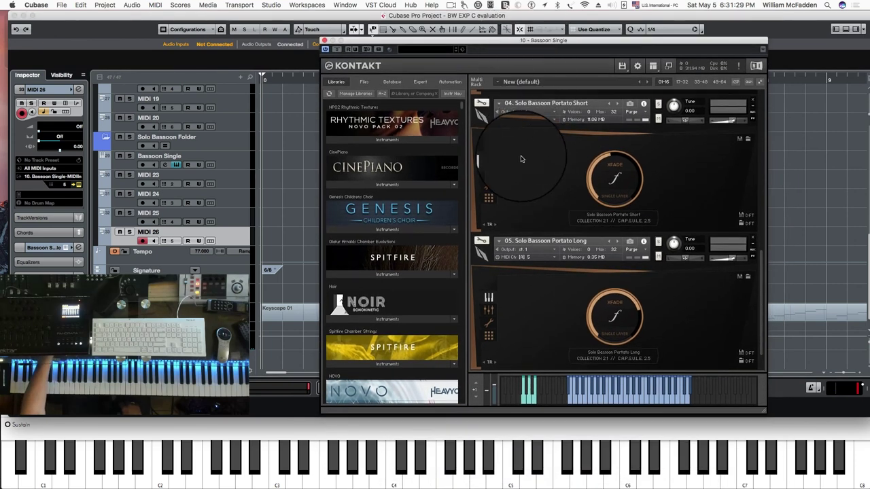